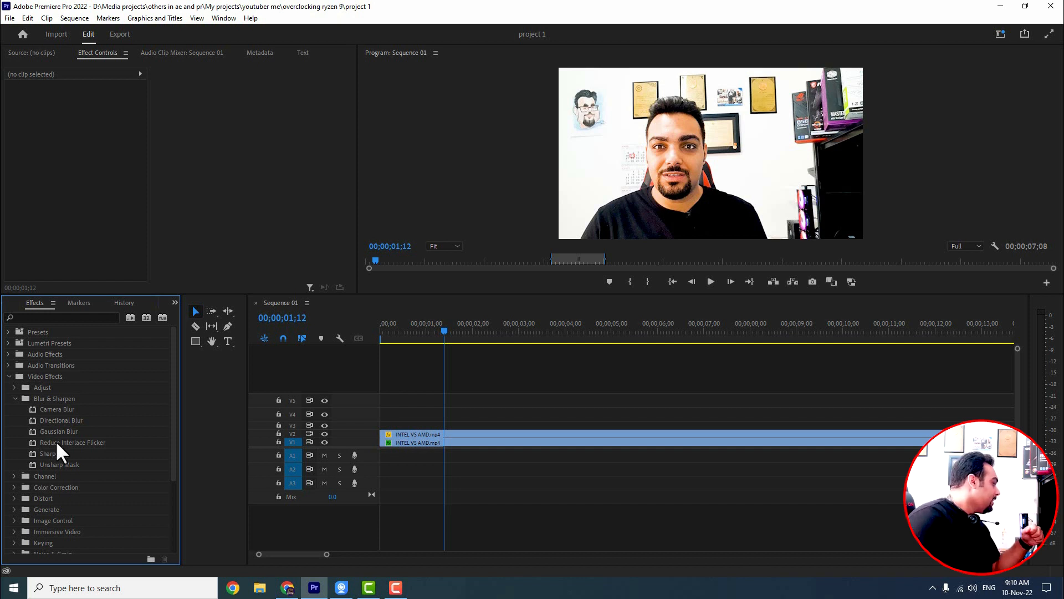
# Step: Apply Gaussian Blur to the upper duplicate clip and move that clip up to track V4
pyautogui.click(46, 432)
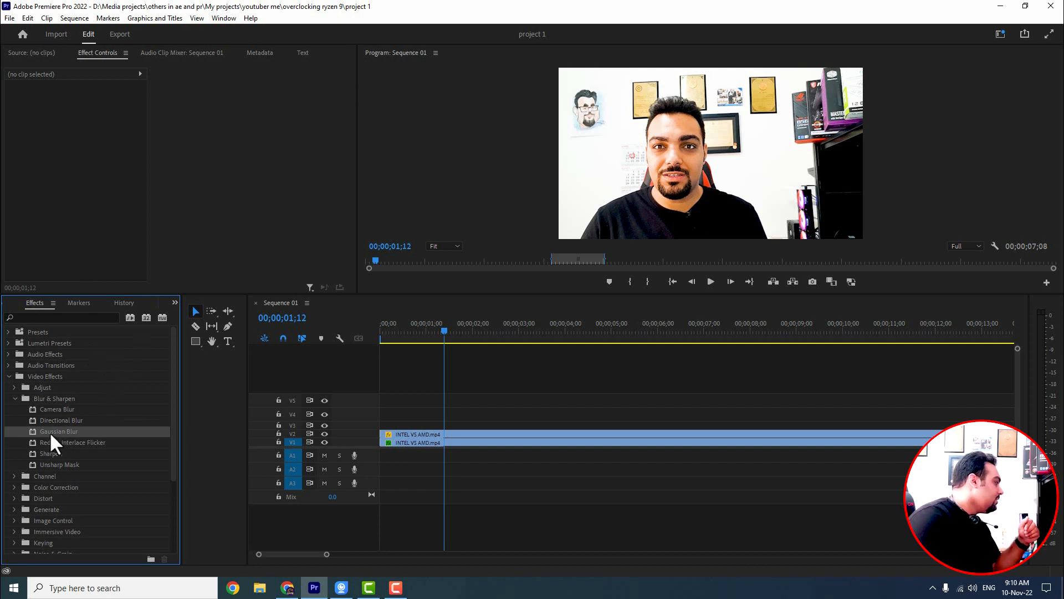
pyautogui.moveTo(51, 433); pyautogui.dragTo(458, 436)
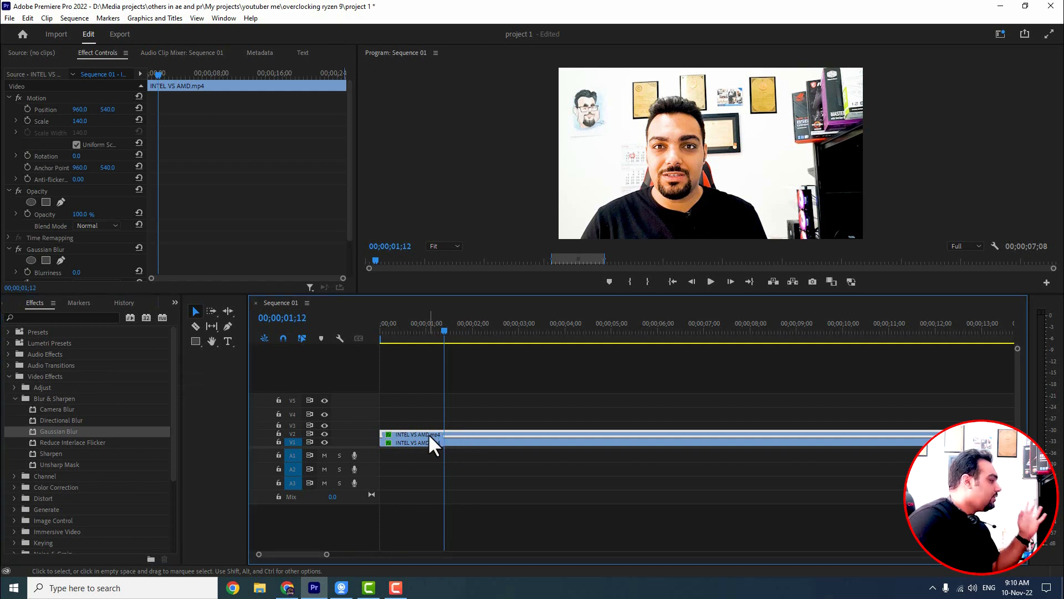
pyautogui.moveTo(478, 433); pyautogui.dragTo(479, 414)
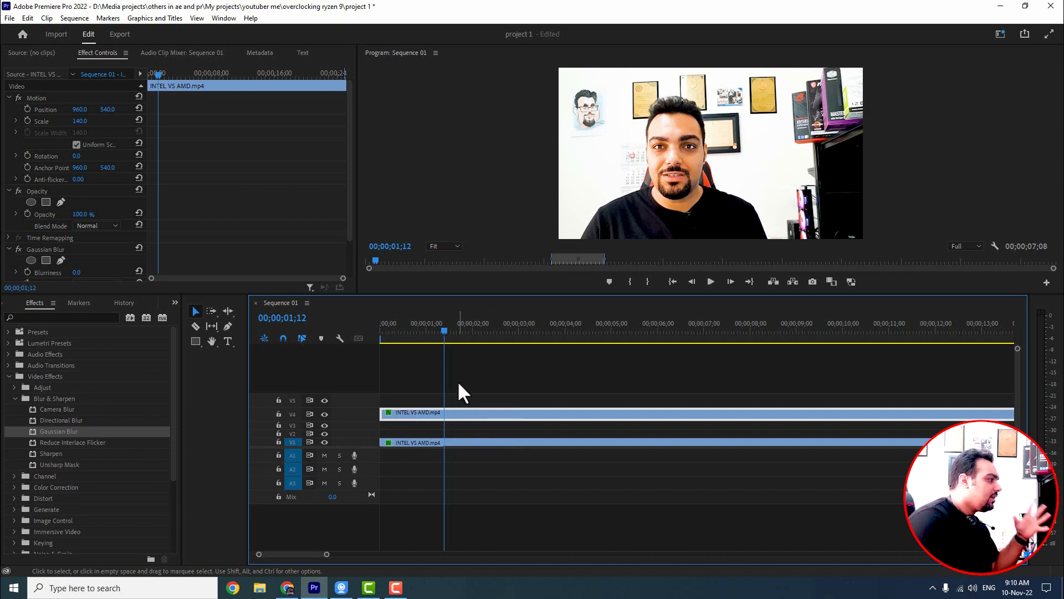
# Step: Adjust the Gaussian Blur's Blurriness, settling on 95
pyautogui.scroll(-2, 214, 206)
pyautogui.moveTo(146, 186); pyautogui.dragTo(240, 182)
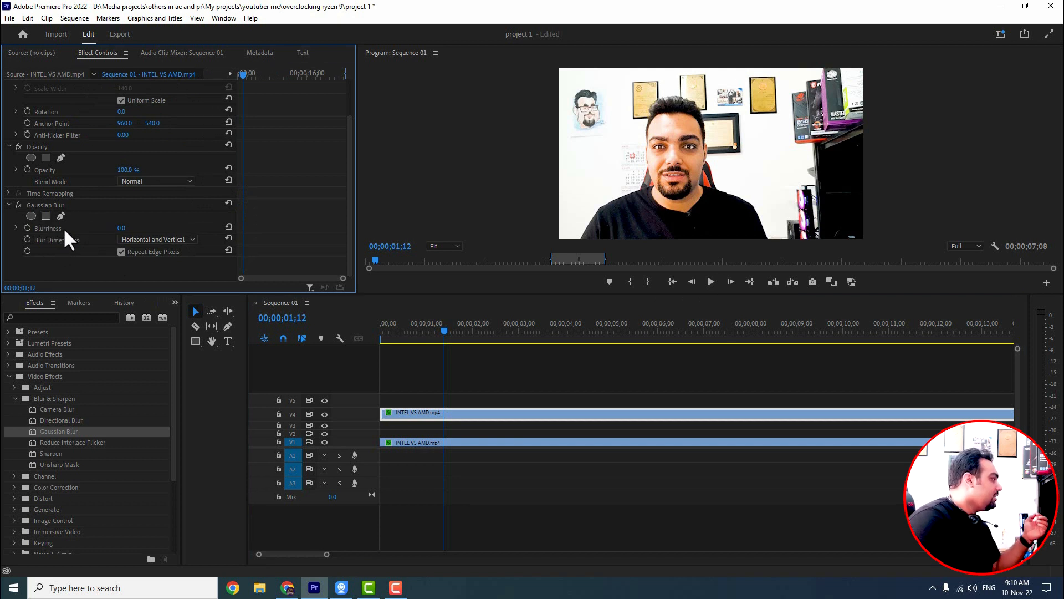
pyautogui.moveTo(119, 230); pyautogui.dragTo(151, 230)
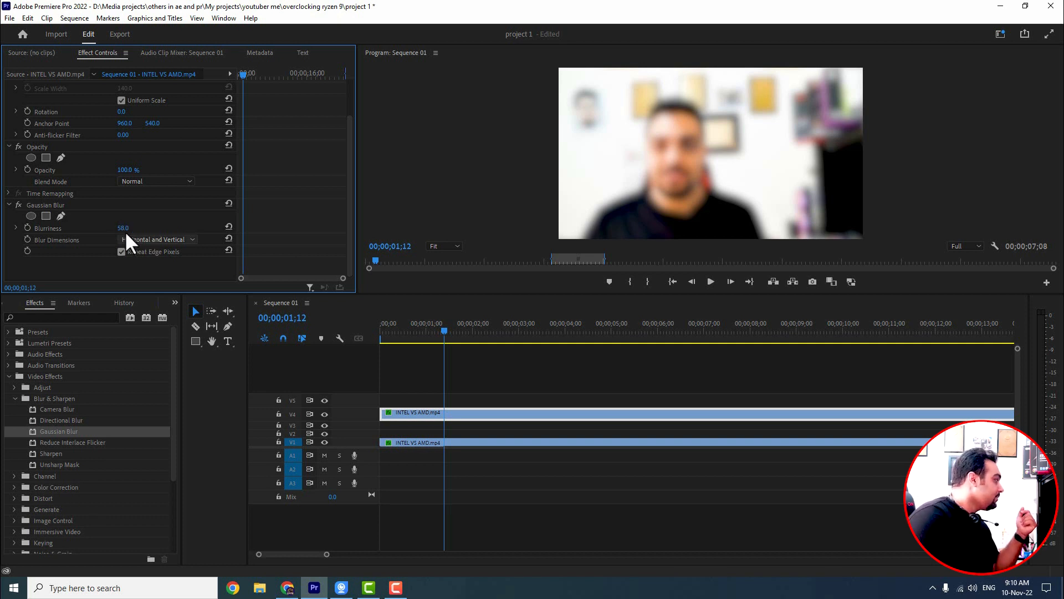
pyautogui.moveTo(122, 230); pyautogui.dragTo(177, 230)
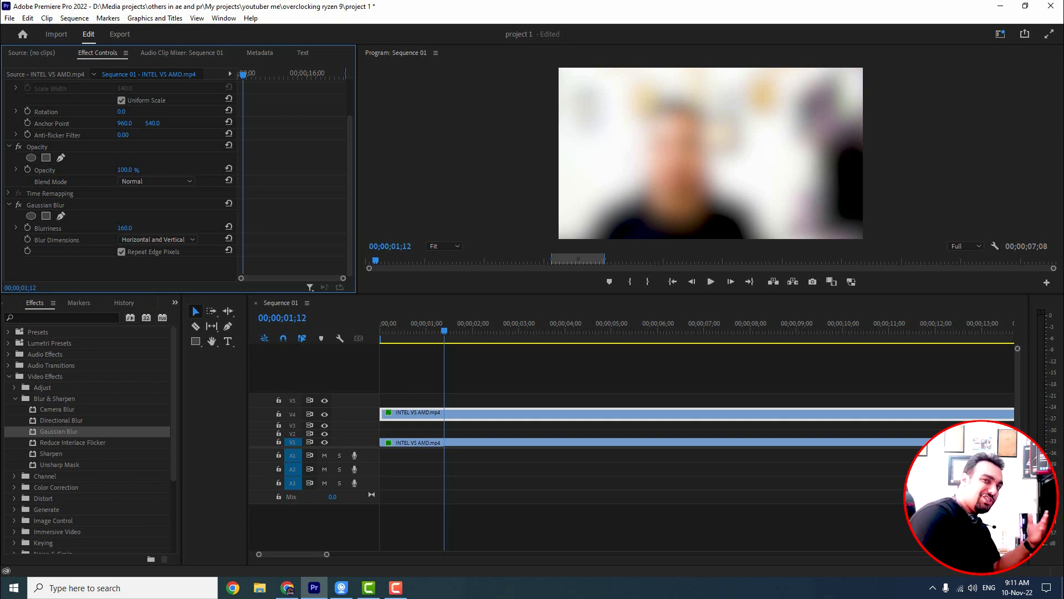
pyautogui.moveTo(124, 228); pyautogui.dragTo(95, 228)
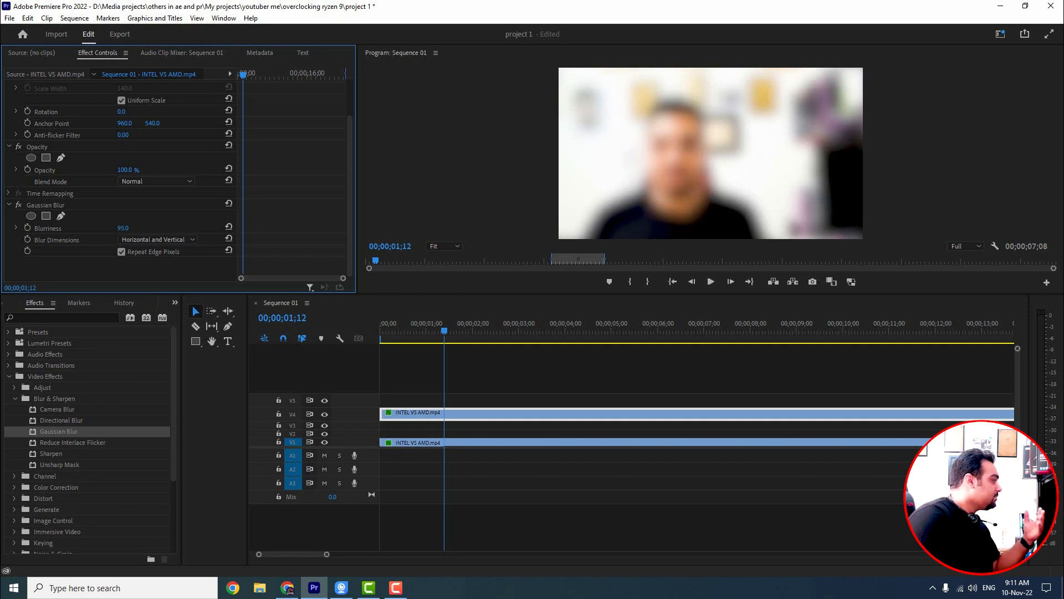
# Step: Switch Blur Dimensions to Horizontal and raise Blurriness to 106
pyautogui.click(153, 242)
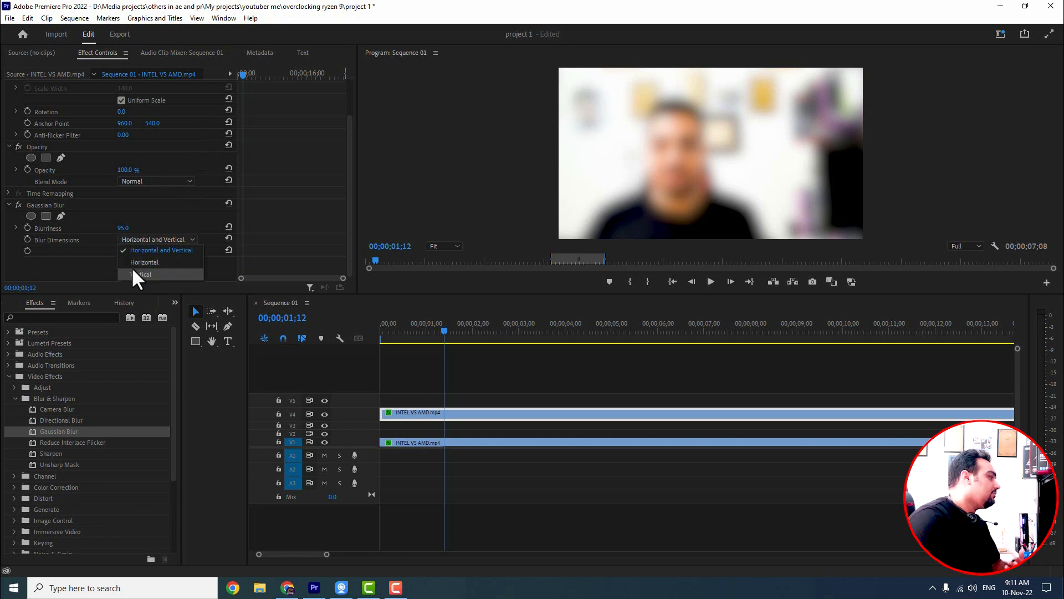
pyautogui.click(139, 262)
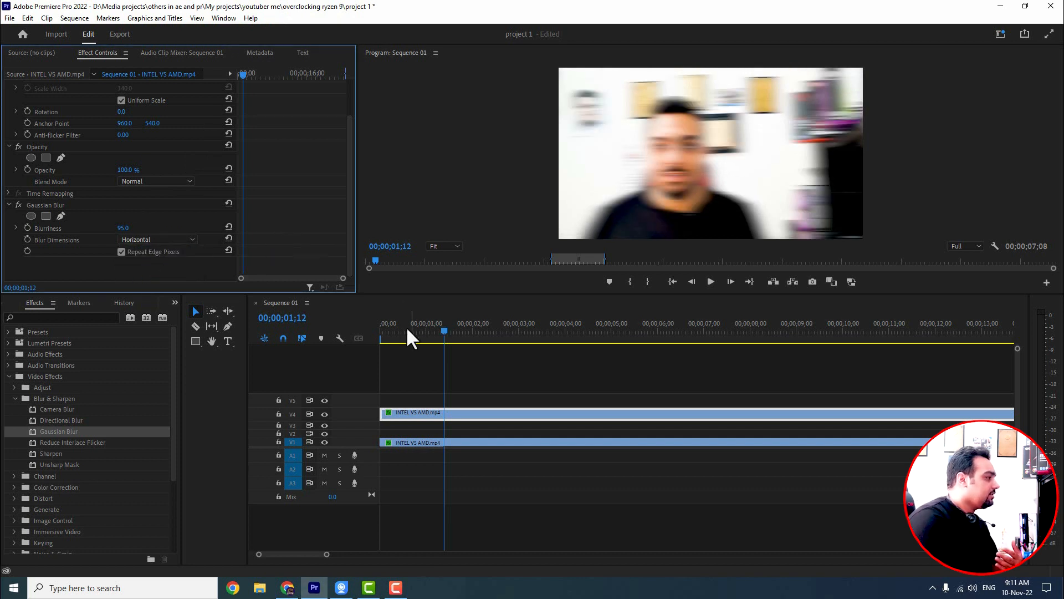
pyautogui.moveTo(123, 228); pyautogui.dragTo(192, 305)
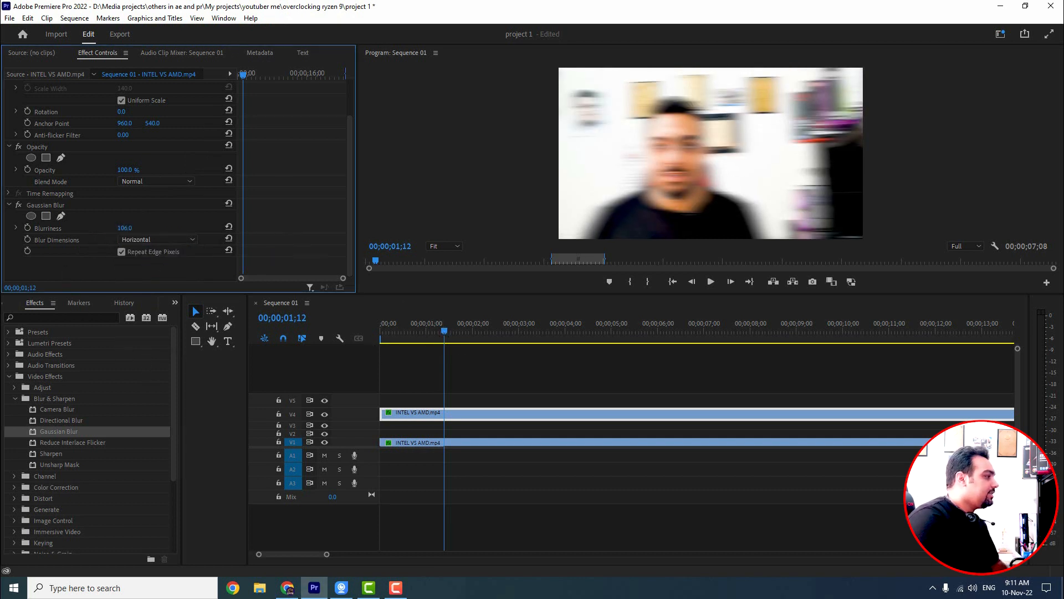
pyautogui.moveTo(153, 228); pyautogui.dragTo(192, 305)
# Step: Try Vertical blur dimensions at Blurriness 200, then restore Blur Dimensions to Horizontal and Vertical
pyautogui.click(138, 239)
pyautogui.click(140, 275)
pyautogui.moveTo(84, 228); pyautogui.dragTo(150, 228)
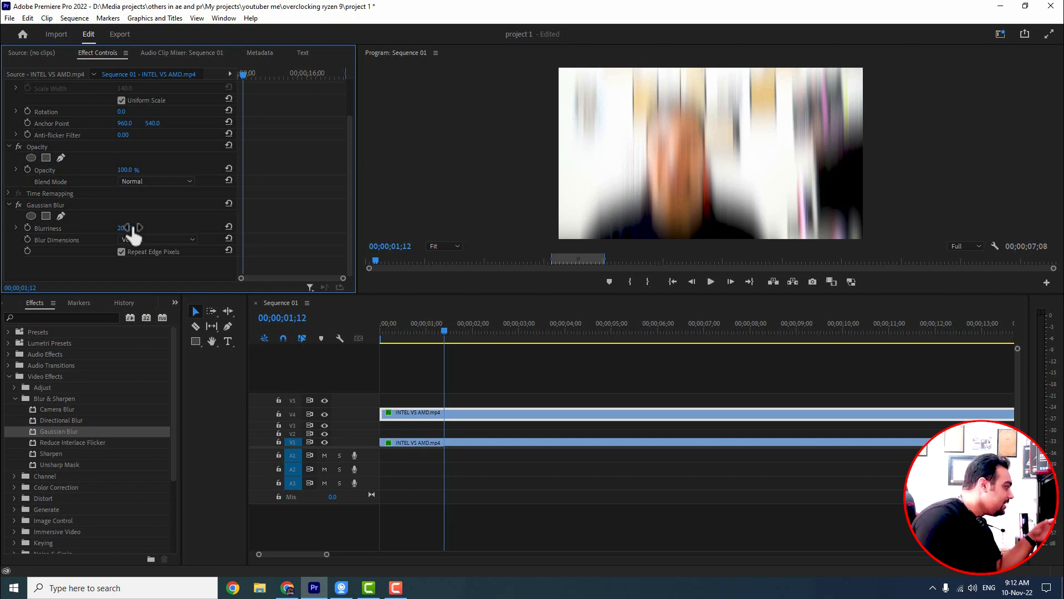
pyautogui.click(133, 239)
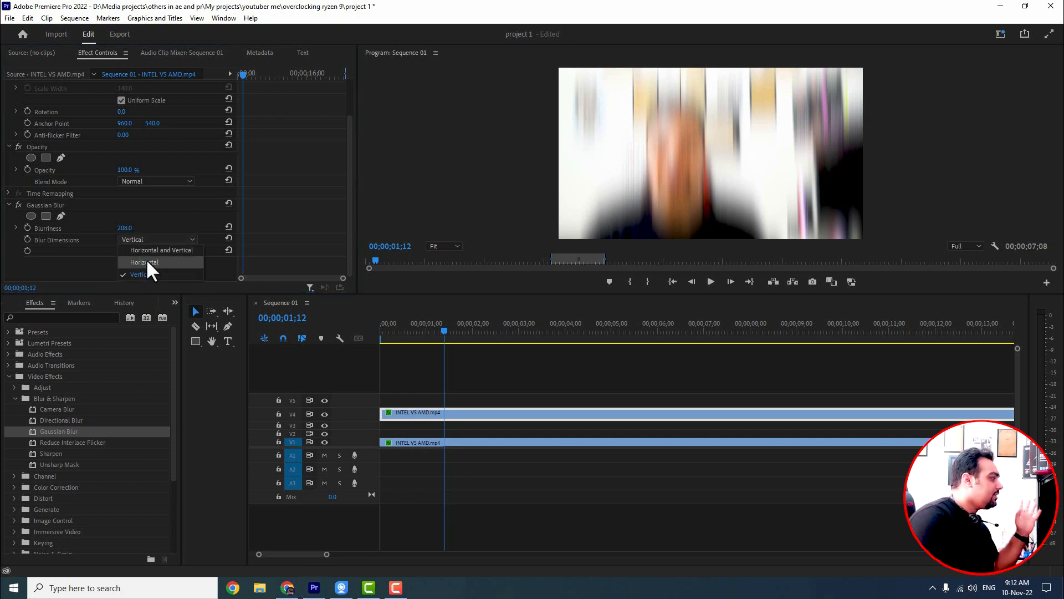
pyautogui.click(161, 250)
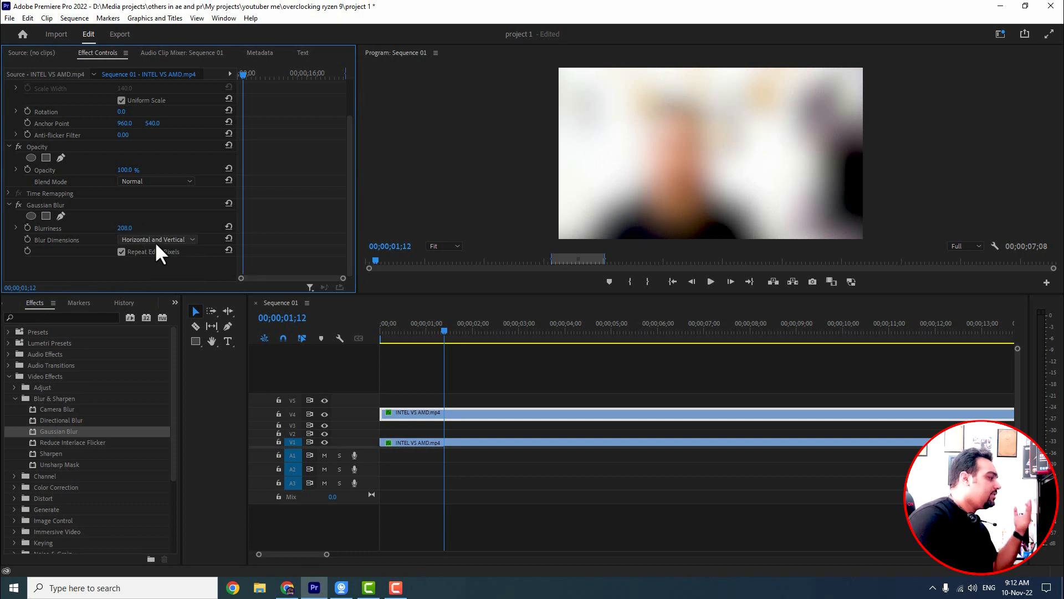
# Step: Set the Gaussian Blur's Blurriness to 41
pyautogui.click(411, 328)
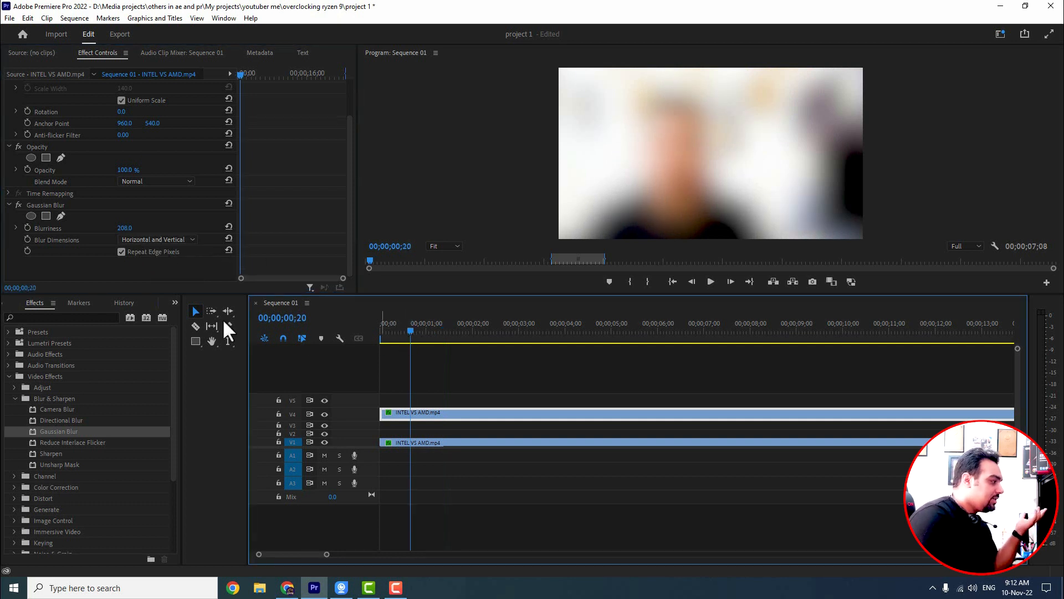
pyautogui.moveTo(124, 227); pyautogui.dragTo(35, 228)
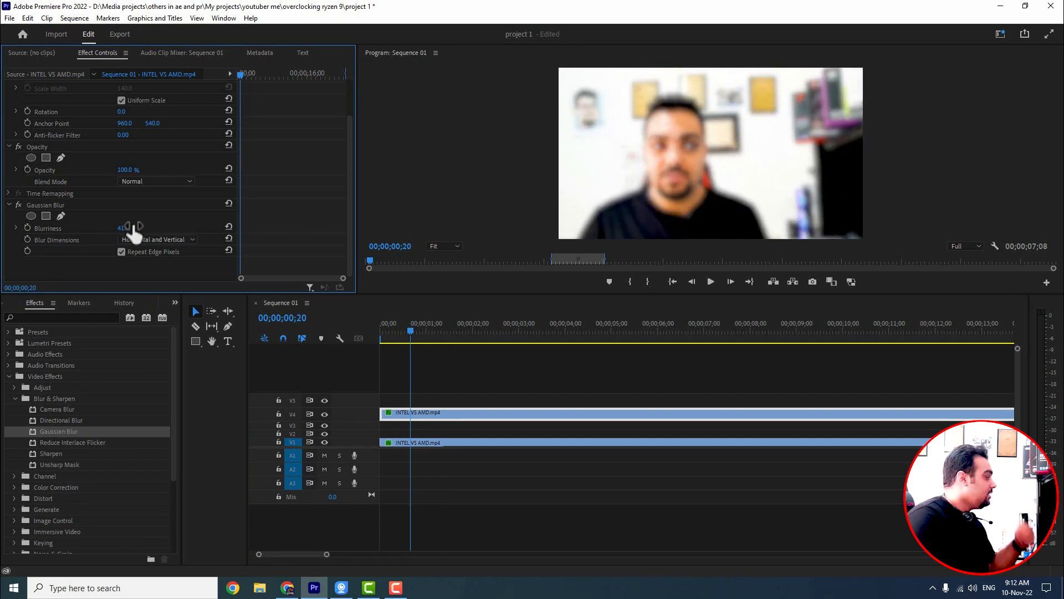
# Step: Split the clips at the playhead around 00;00;01;06
pyautogui.click(469, 413)
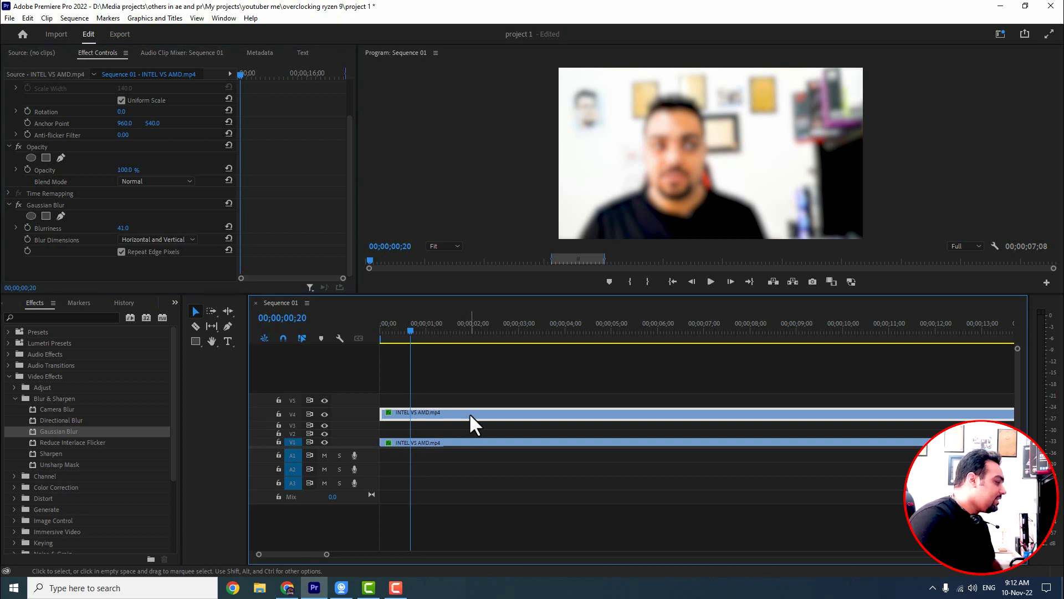
pyautogui.moveTo(411, 332); pyautogui.dragTo(435, 333)
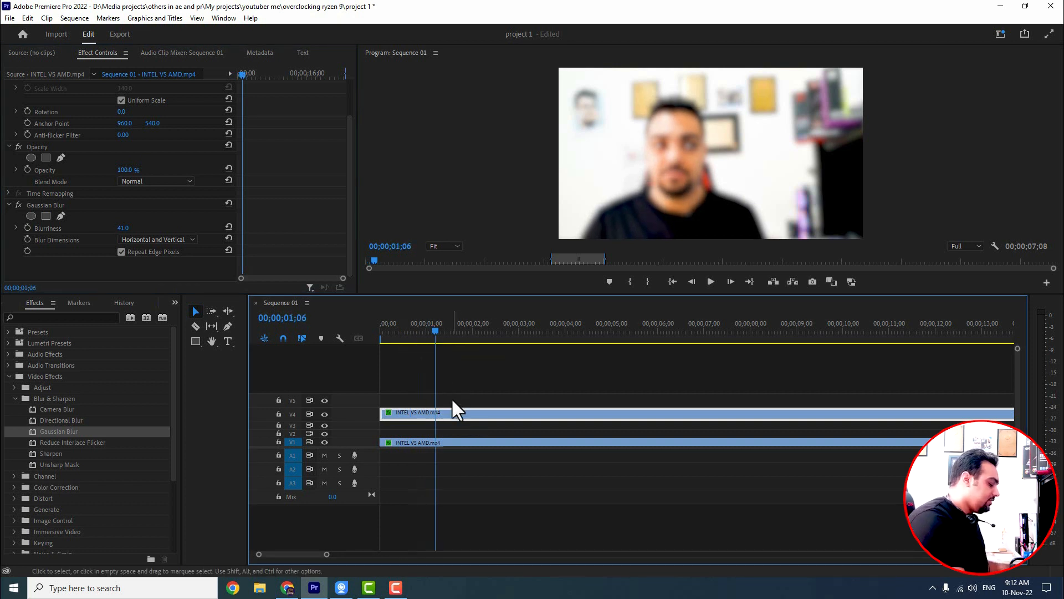
pyautogui.hotkey('ctrl', 'k')
# Step: Remove the Gaussian Blur effect from the second segment of the upper clip
pyautogui.click(458, 442)
pyautogui.click(460, 331)
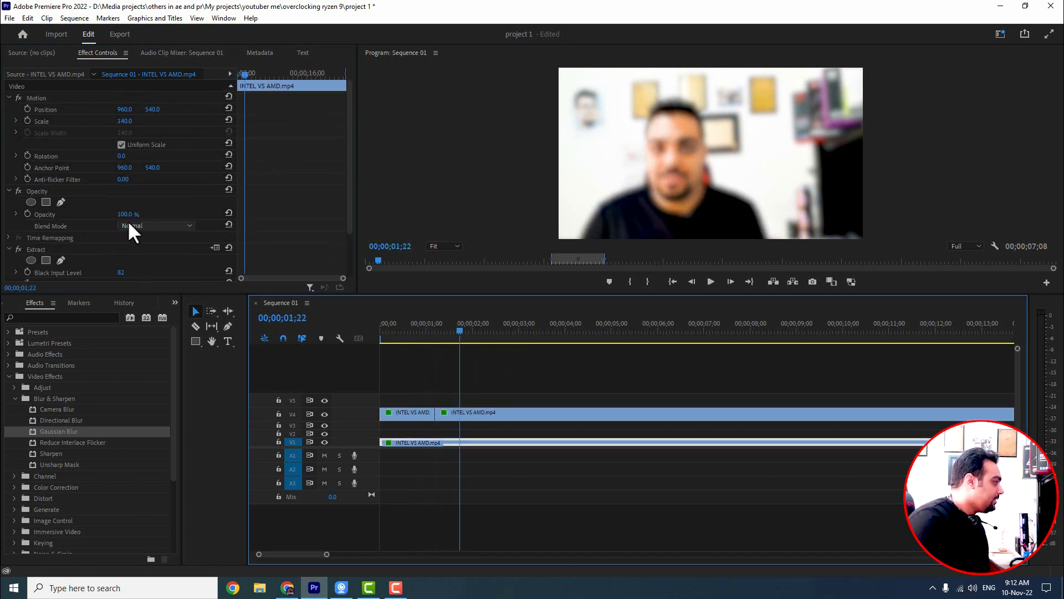
pyautogui.click(498, 413)
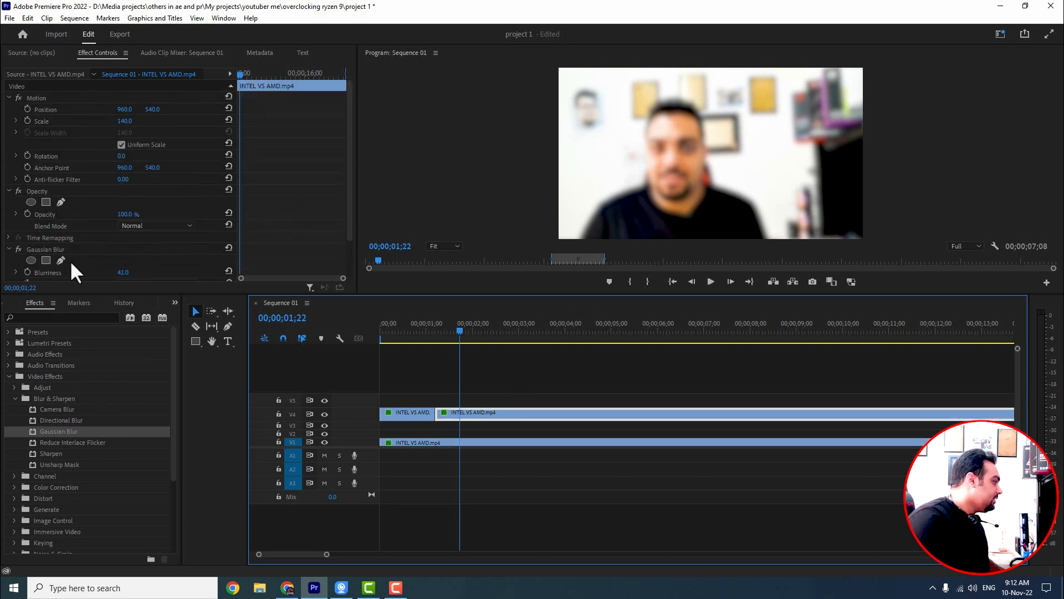
pyautogui.click(45, 250)
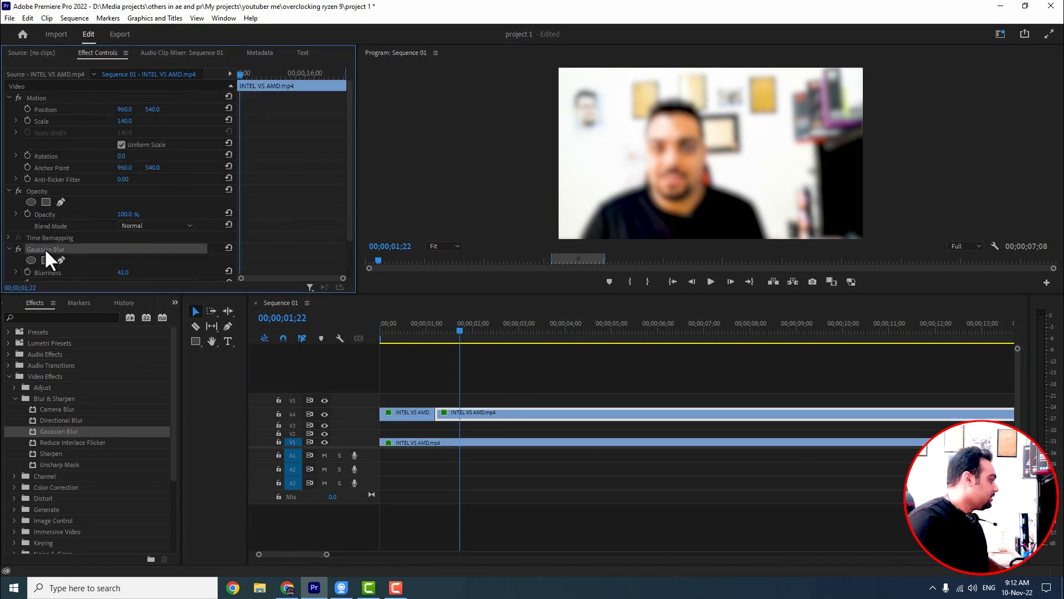
pyautogui.press('Delete')
# Step: Apply Directional Blur to the second upper segment with Direction 23° and Blur Length 91
pyautogui.moveTo(47, 421); pyautogui.dragTo(475, 416)
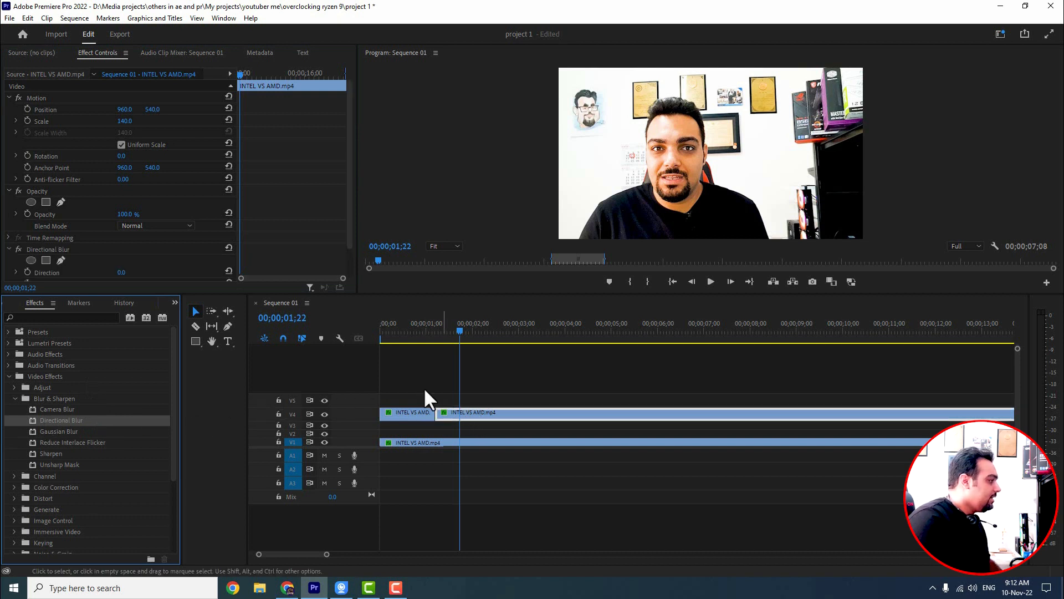
pyautogui.click(407, 331)
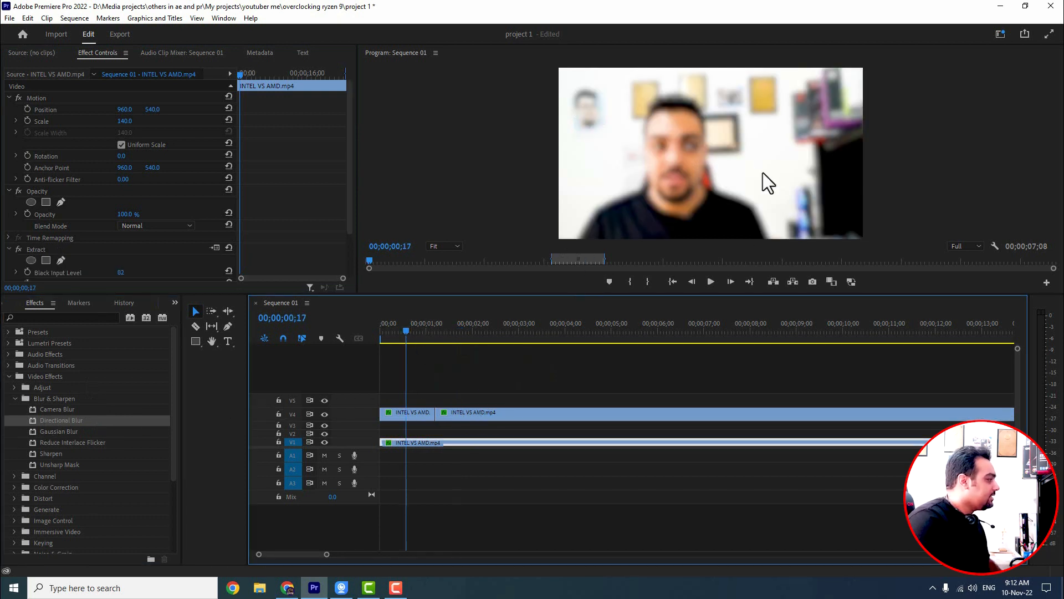
pyautogui.click(482, 331)
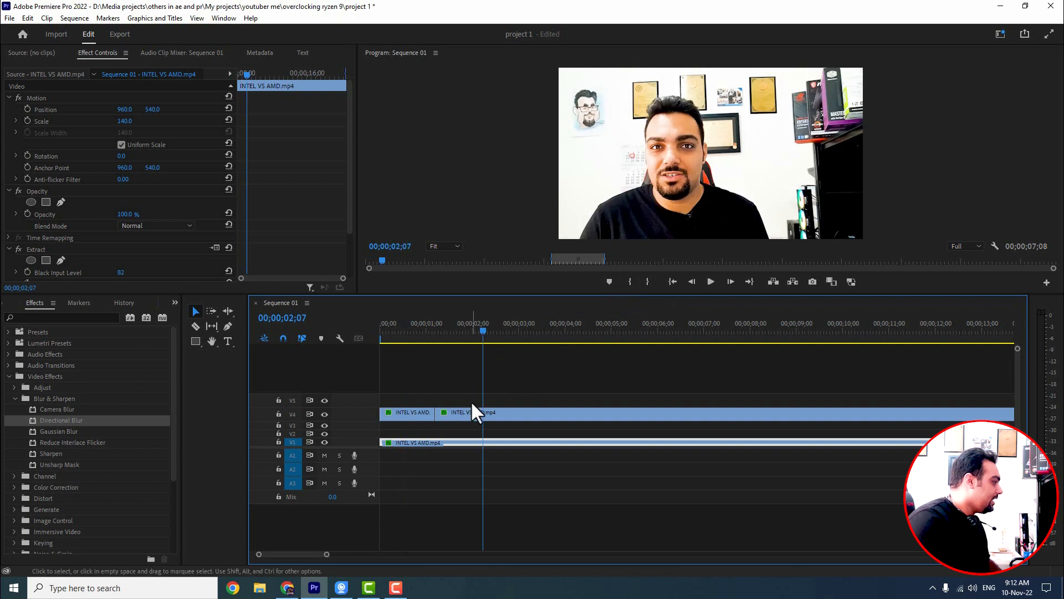
pyautogui.click(473, 412)
pyautogui.scroll(-1, 127, 192)
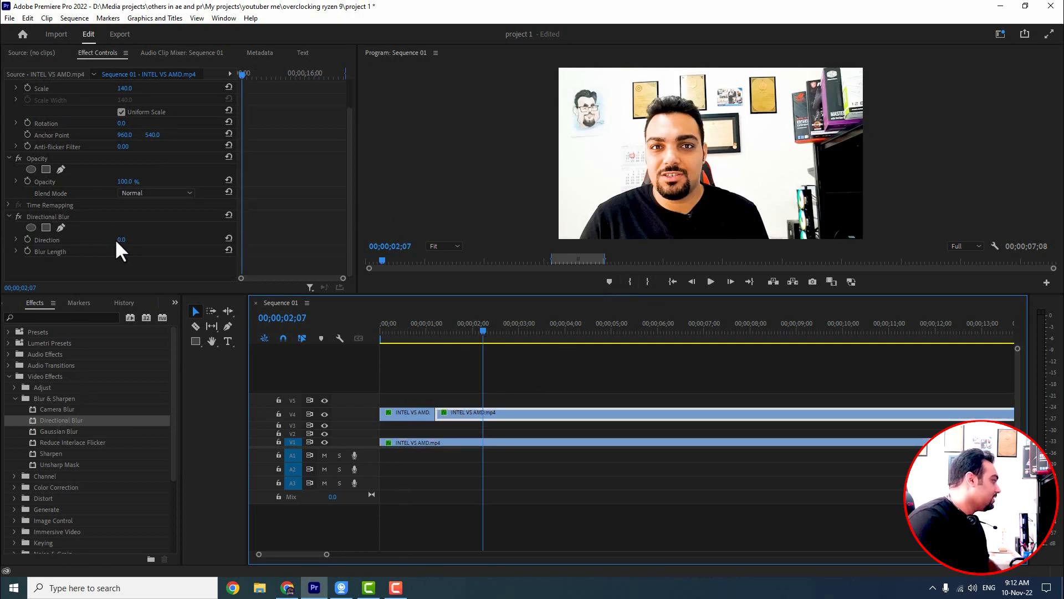
pyautogui.moveTo(120, 240); pyautogui.dragTo(173, 252)
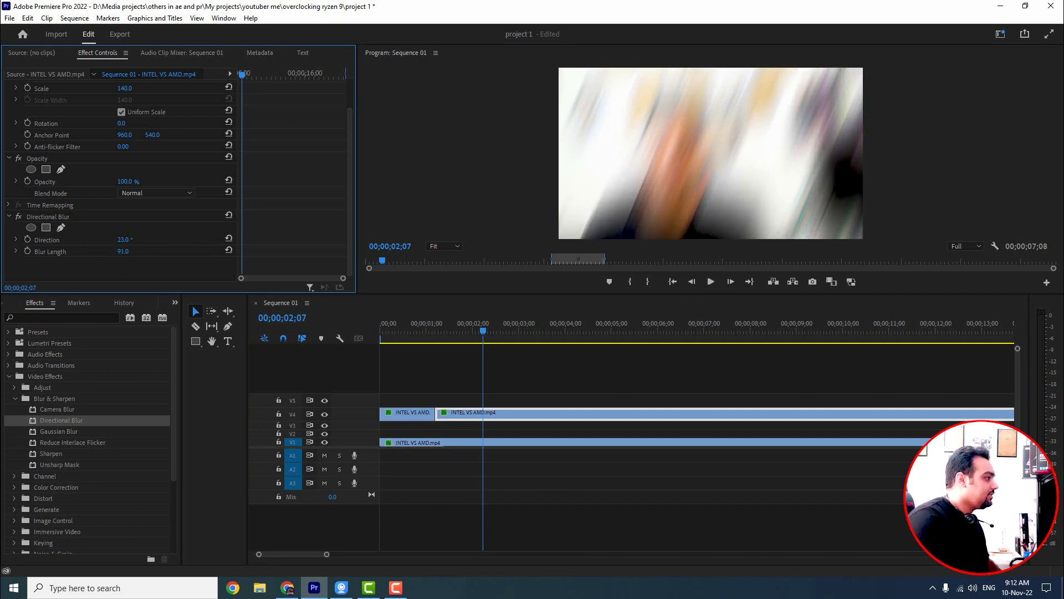
# Step: Set the first upper segment's Gaussian Blur Blurriness to 91
pyautogui.click(416, 332)
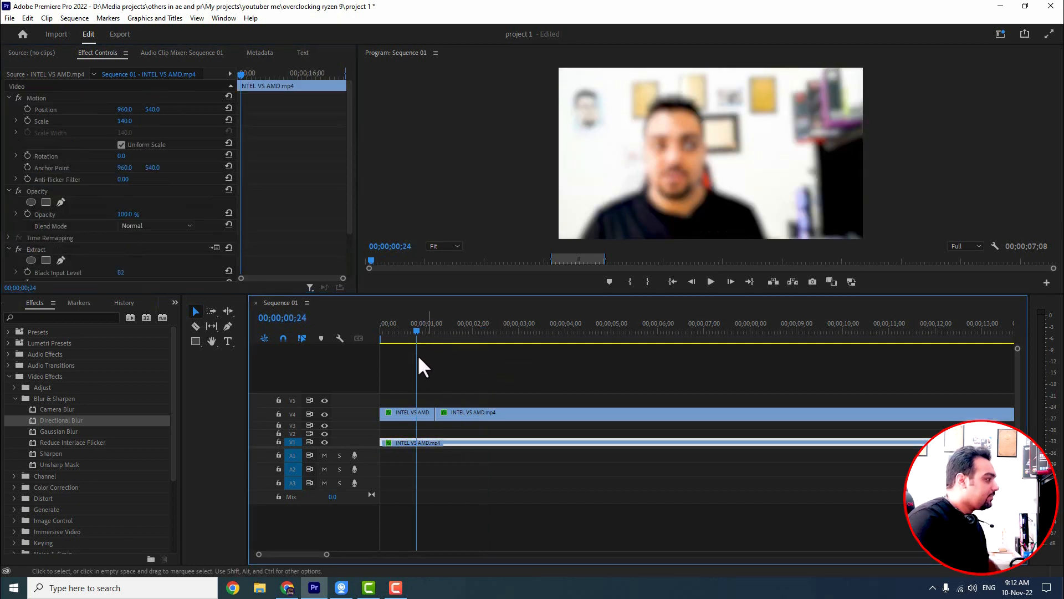
pyautogui.click(468, 331)
pyautogui.click(466, 412)
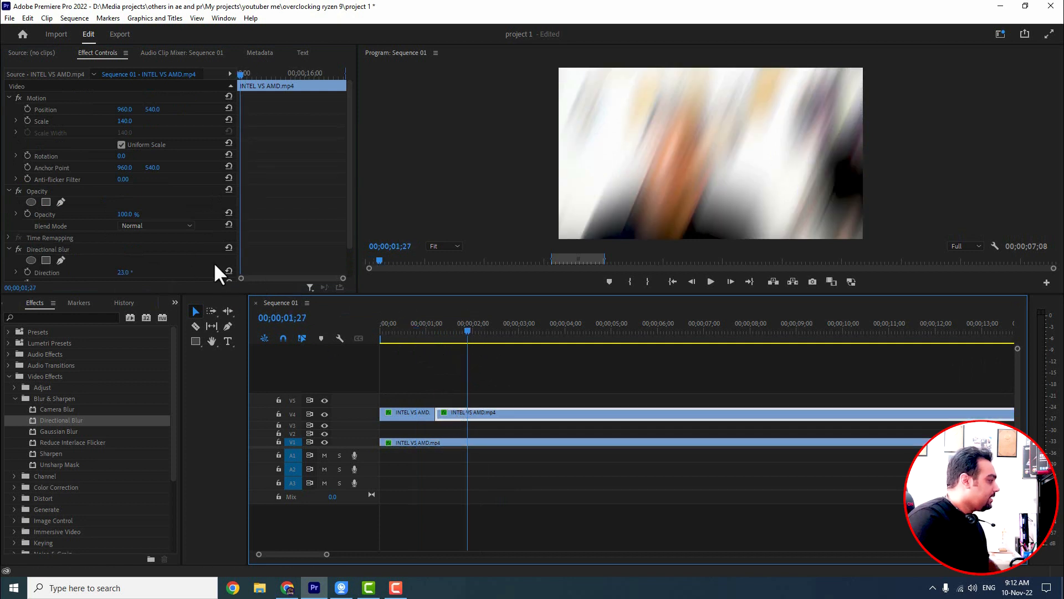
pyautogui.scroll(-2, 247, 204)
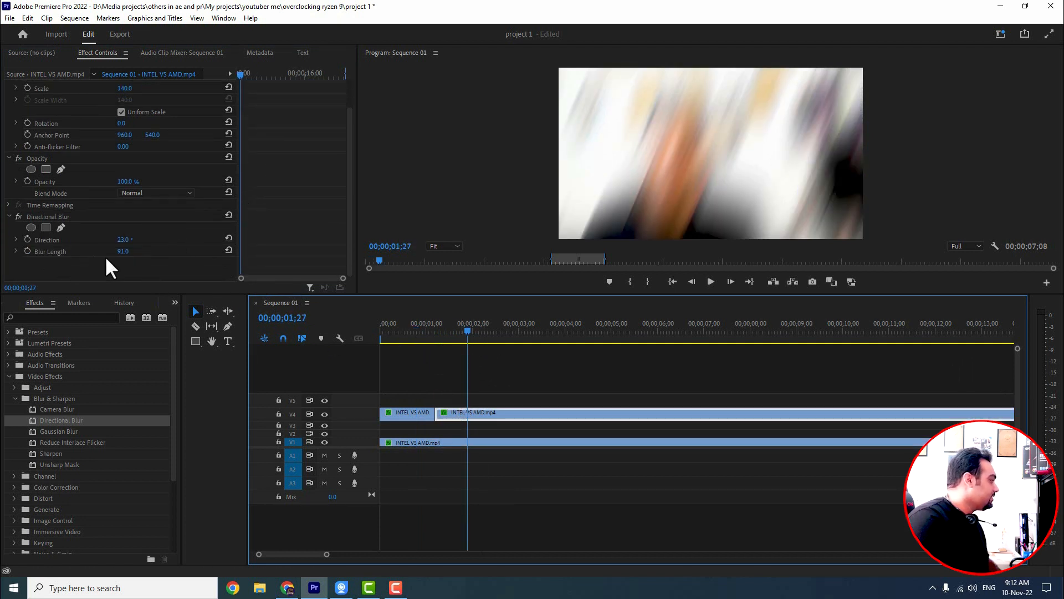
pyautogui.click(408, 332)
pyautogui.click(414, 412)
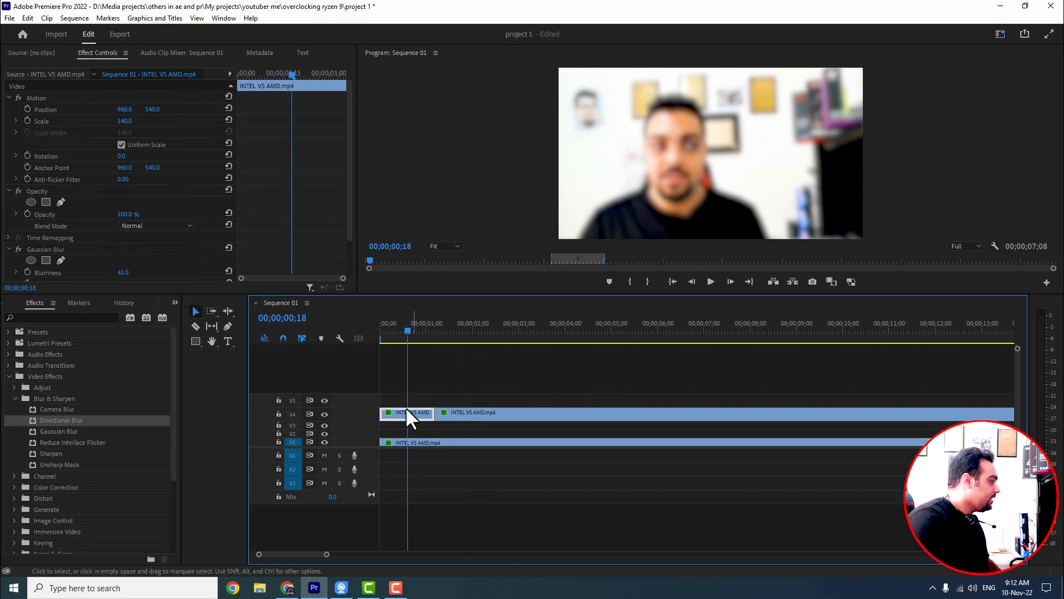
pyautogui.scroll(-3, 197, 254)
pyautogui.click(129, 227)
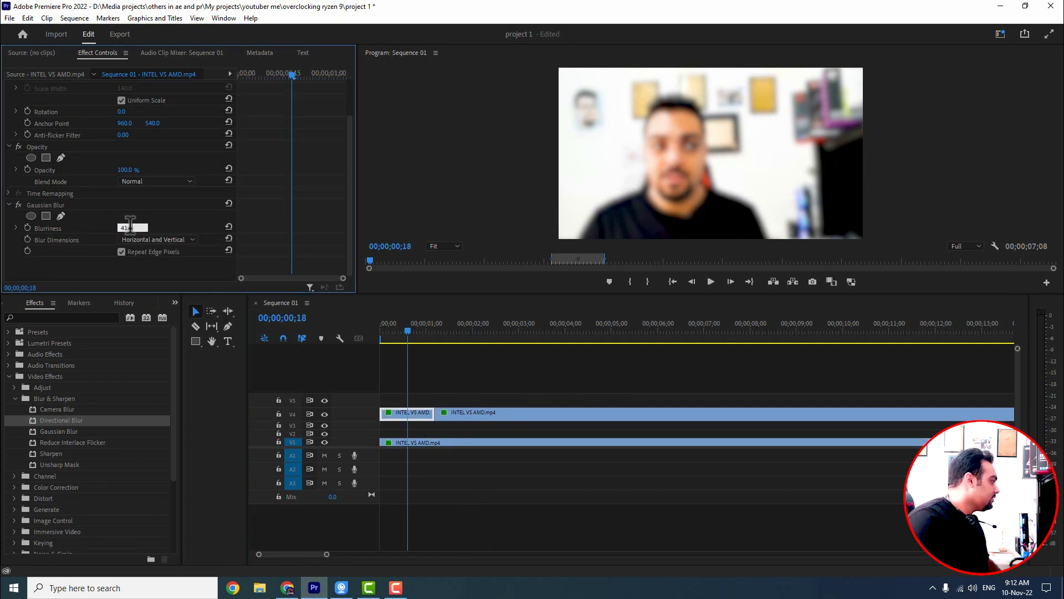
pyautogui.write('91')
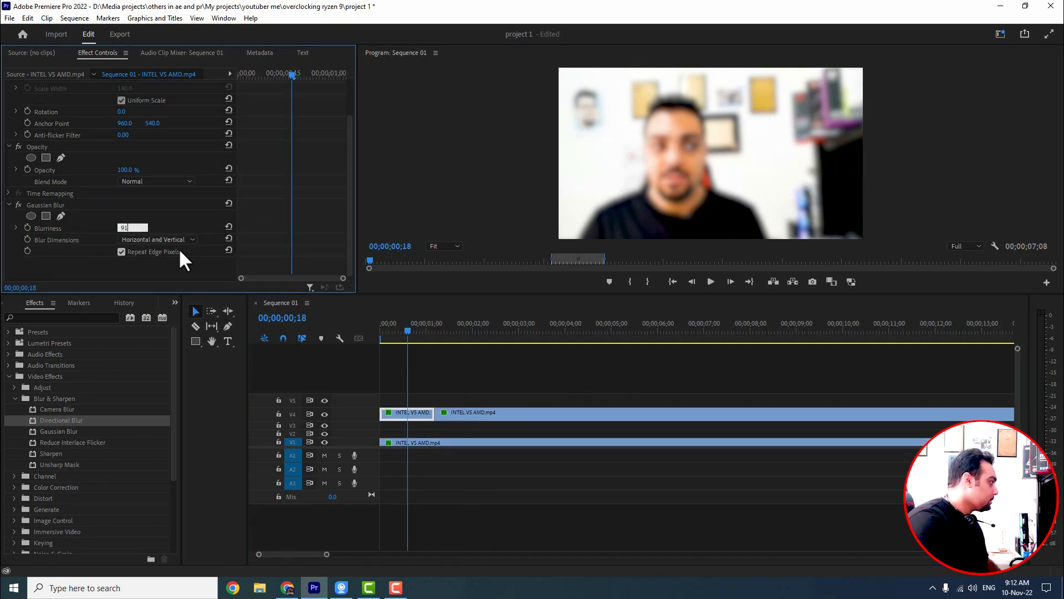
pyautogui.press('Return')
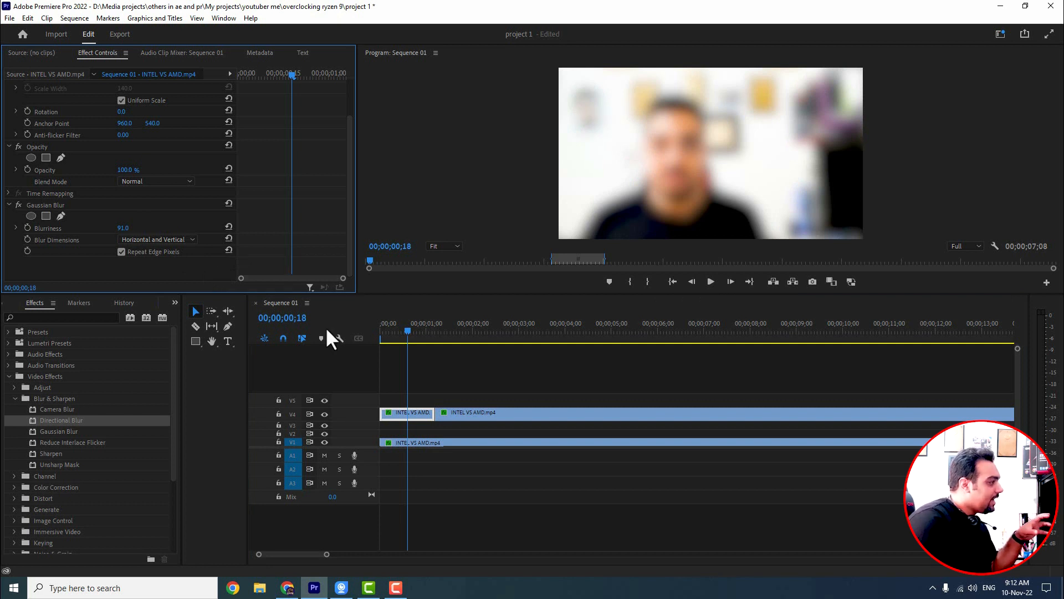
# Step: Scrub the playhead across the cut to preview the blur change between segments
pyautogui.click(471, 330)
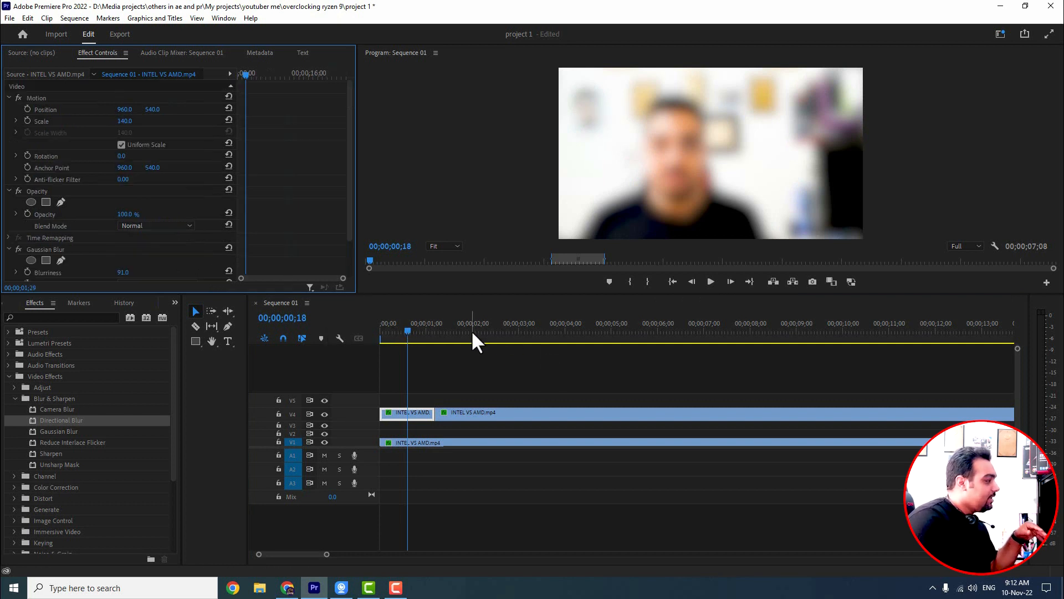
pyautogui.click(473, 414)
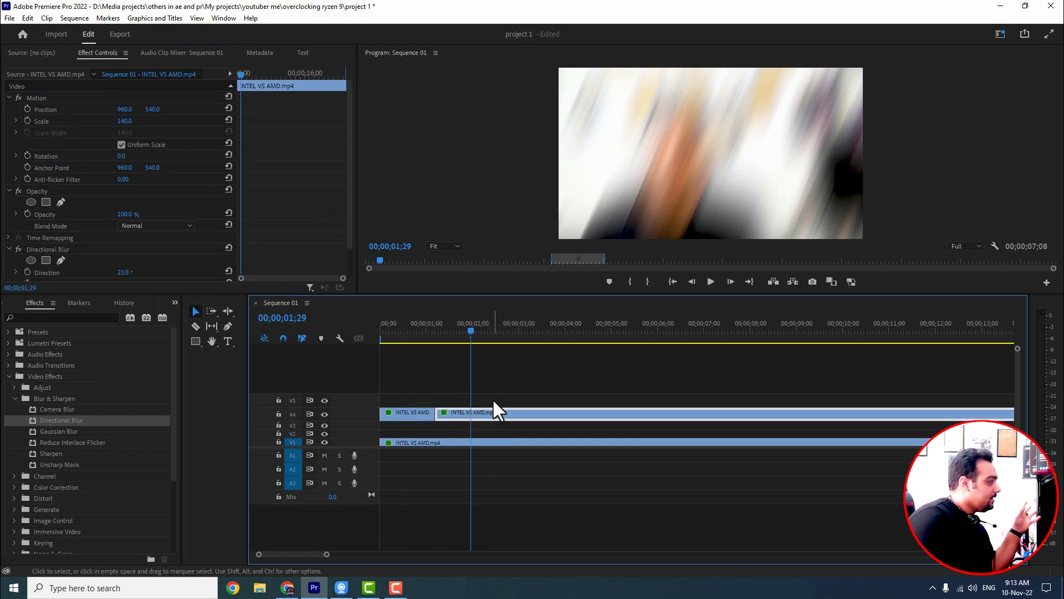
pyautogui.click(416, 330)
pyautogui.click(446, 353)
pyautogui.click(468, 331)
pyautogui.click(412, 331)
pyautogui.click(458, 332)
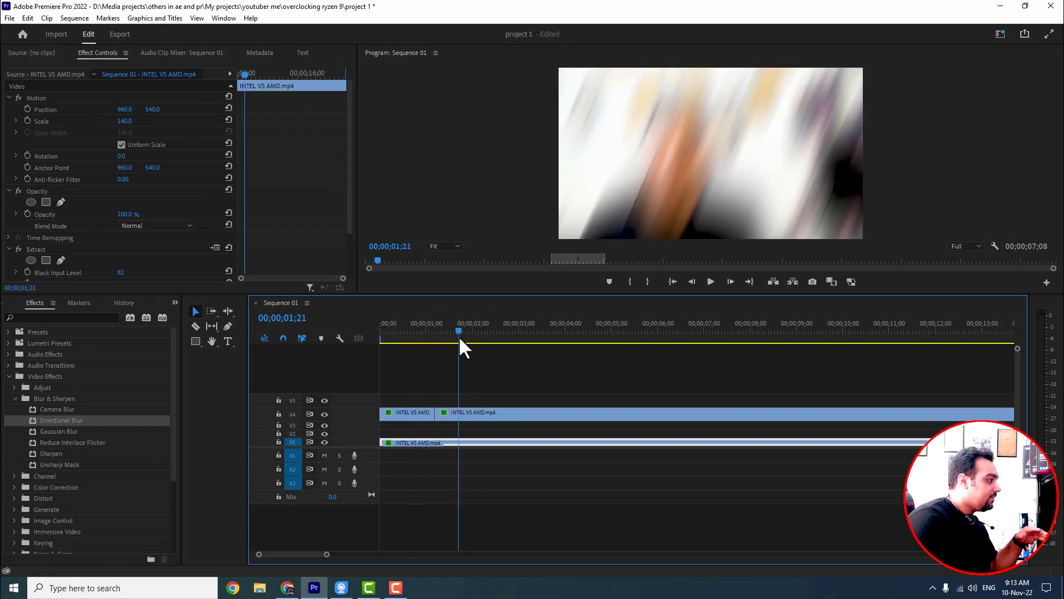
# Step: Set the first upper segment's Gaussian Blur Dimensions to Horizontal
pyautogui.click(406, 330)
pyautogui.click(411, 413)
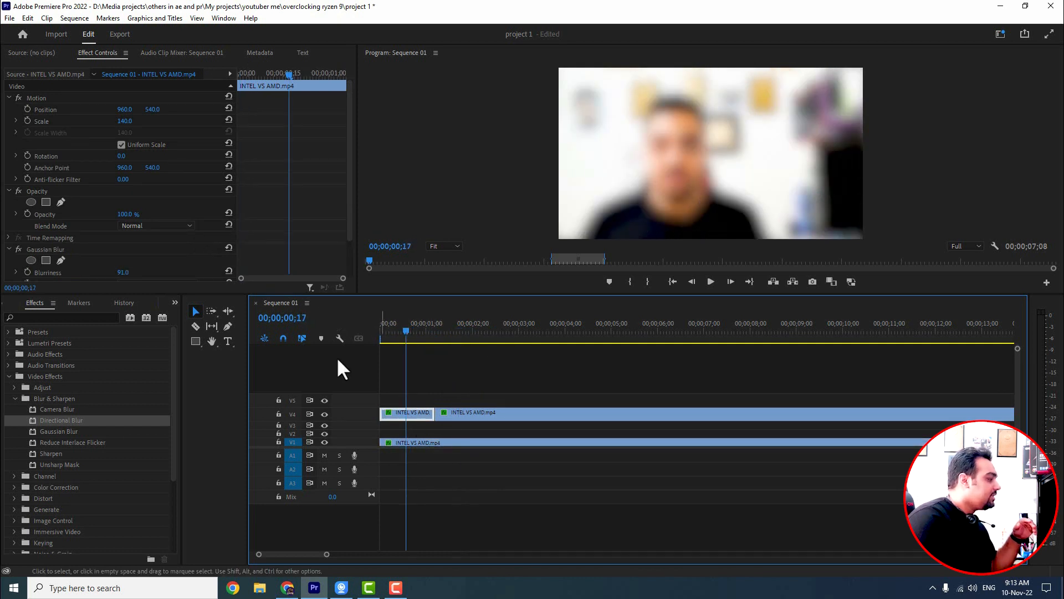
pyautogui.scroll(-2, 233, 225)
pyautogui.click(141, 242)
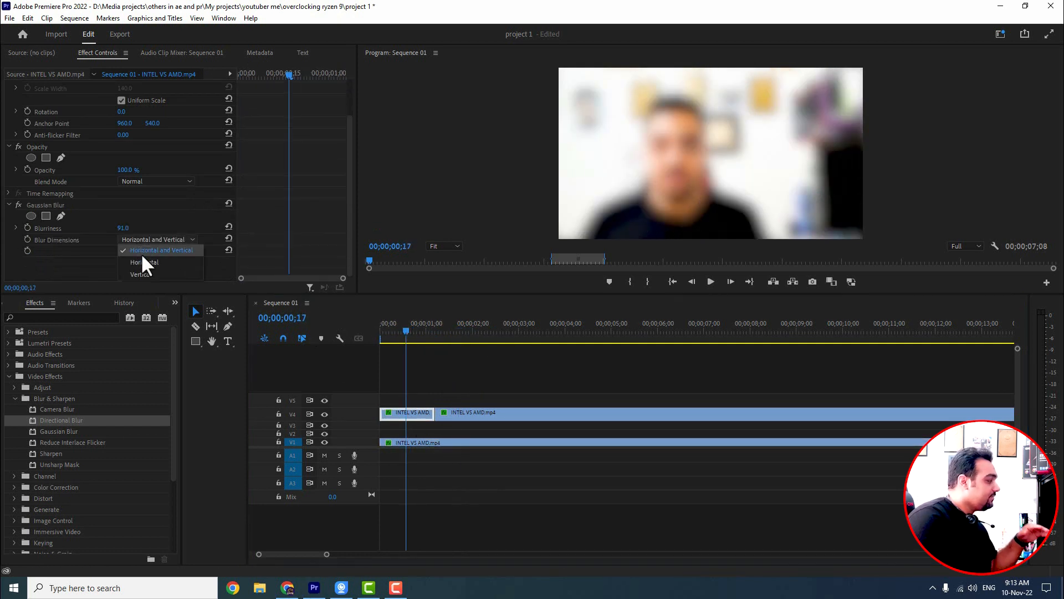
pyautogui.click(141, 263)
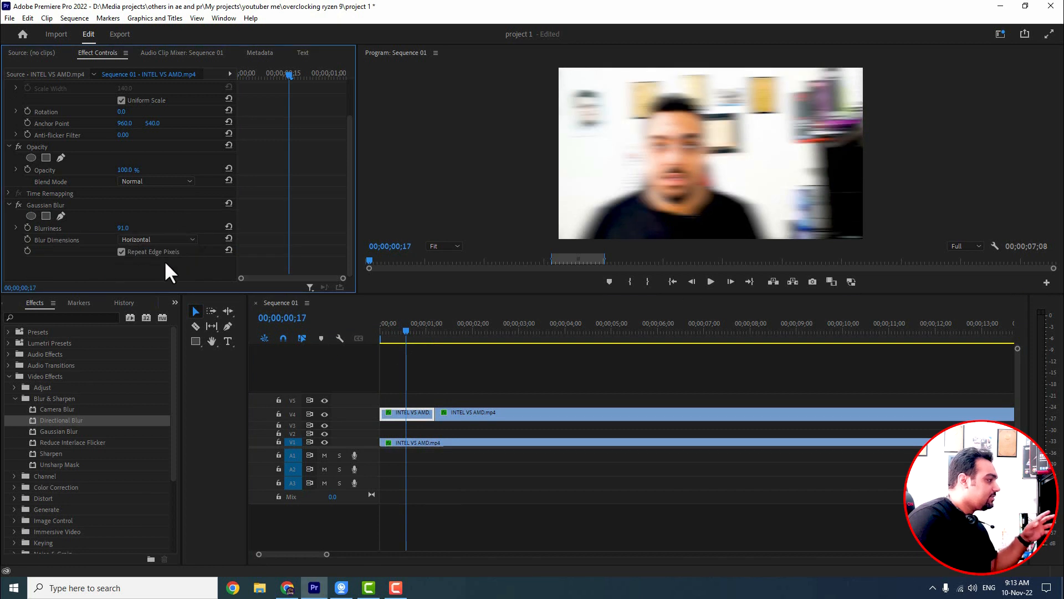
# Step: Scrub the playhead across the cut to preview the horizontal blur against the second segment
pyautogui.click(479, 335)
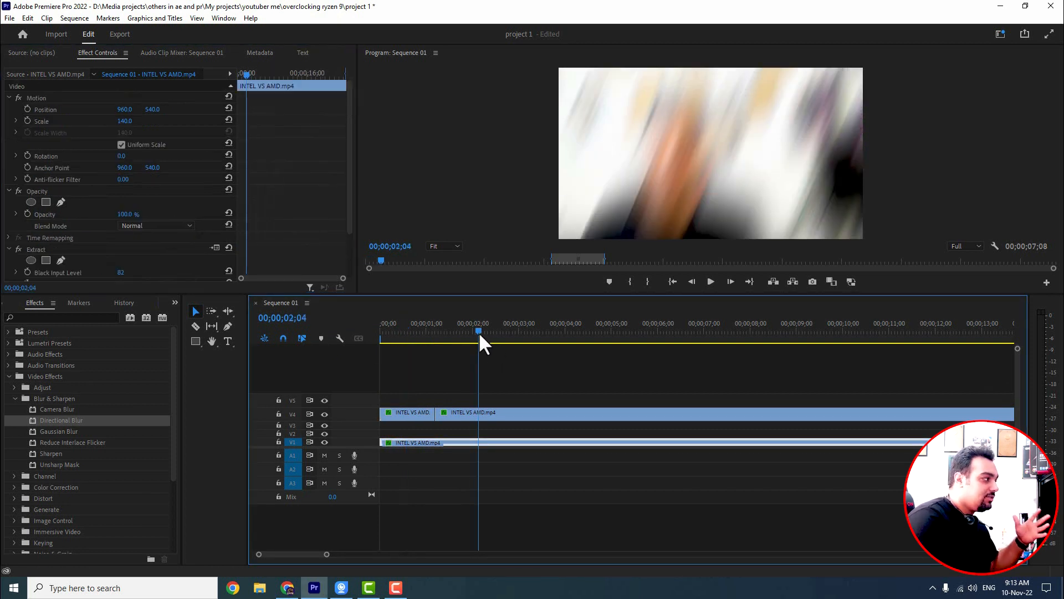
pyautogui.click(415, 331)
pyautogui.click(470, 331)
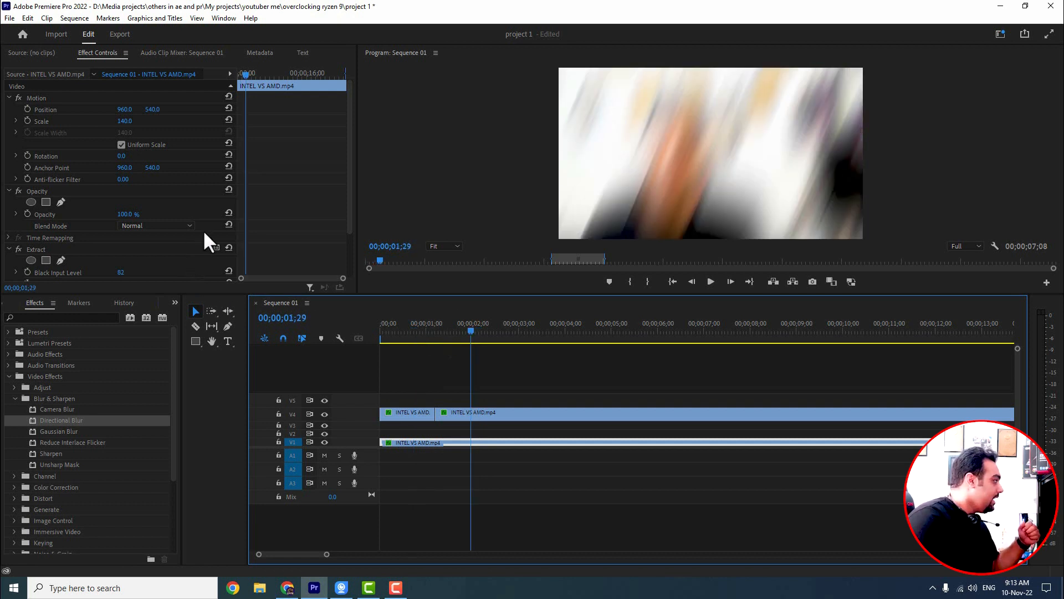
pyautogui.click(407, 331)
pyautogui.scroll(-4, 173, 225)
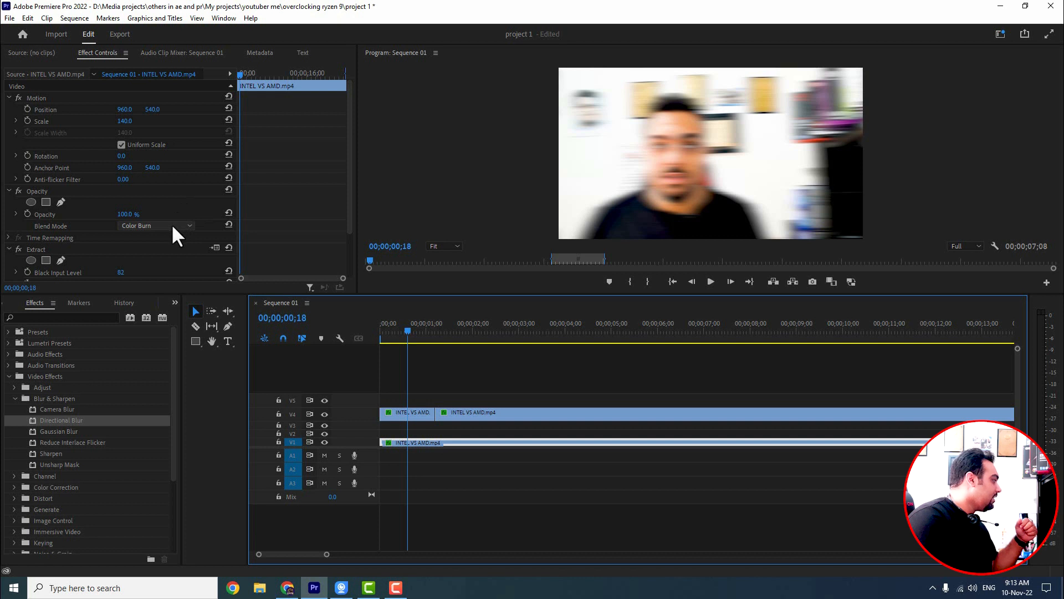
pyautogui.click(169, 224)
pyautogui.click(155, 238)
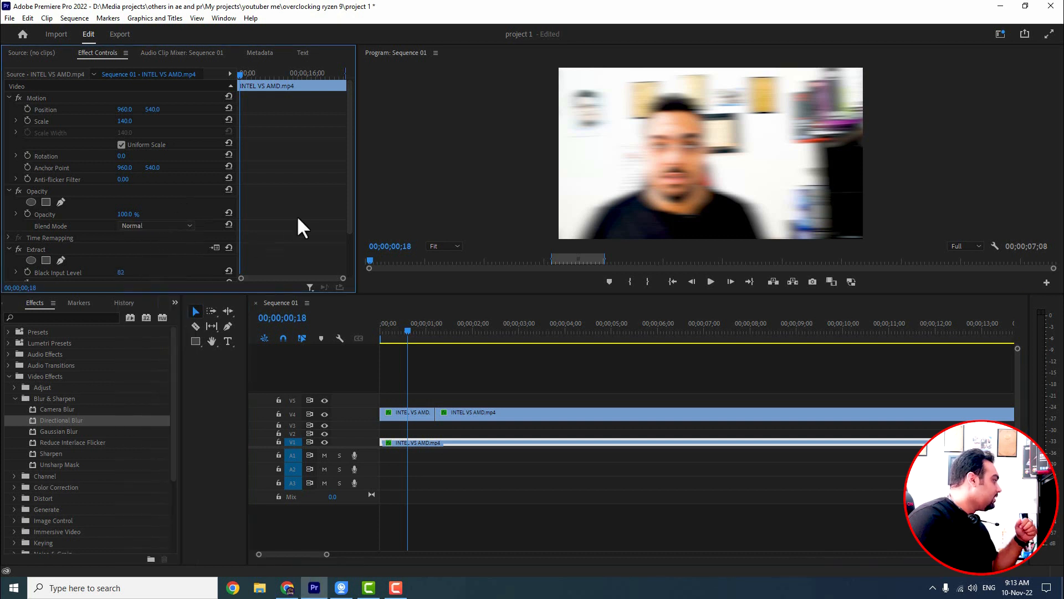
# Step: Set the first upper segment's Gaussian Blur Dimensions to Vertical
pyautogui.scroll(-1, 290, 228)
pyautogui.scroll(-2, 291, 231)
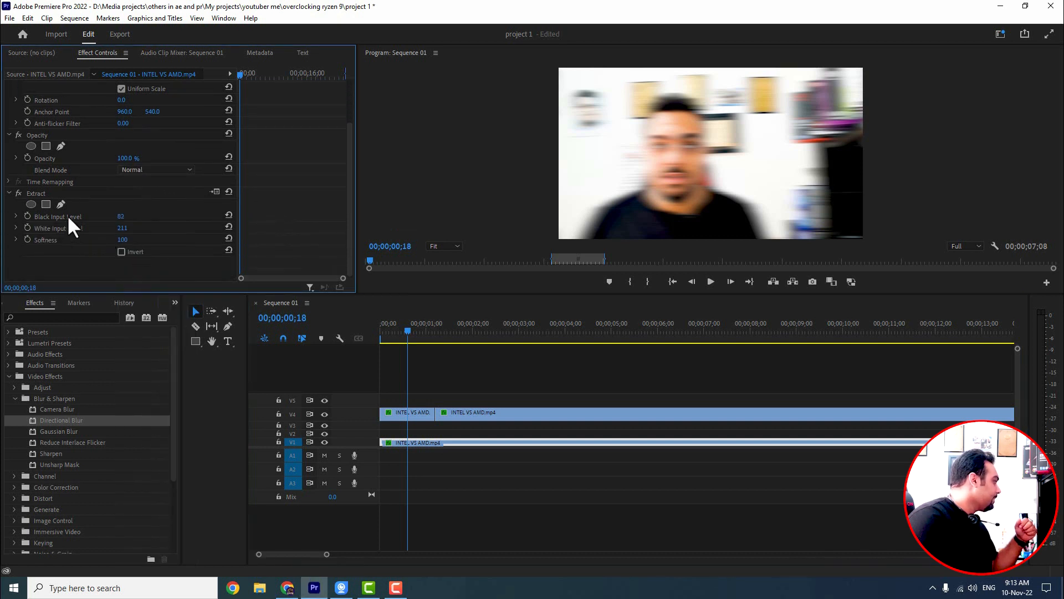
pyautogui.click(404, 412)
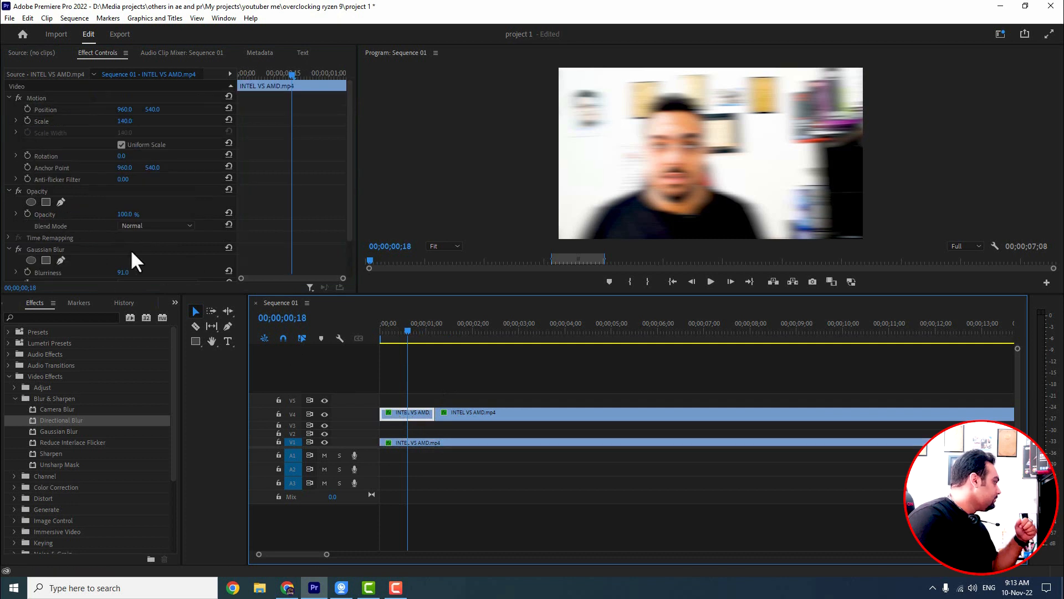
pyautogui.scroll(-2, 92, 248)
pyautogui.click(130, 250)
pyautogui.click(138, 284)
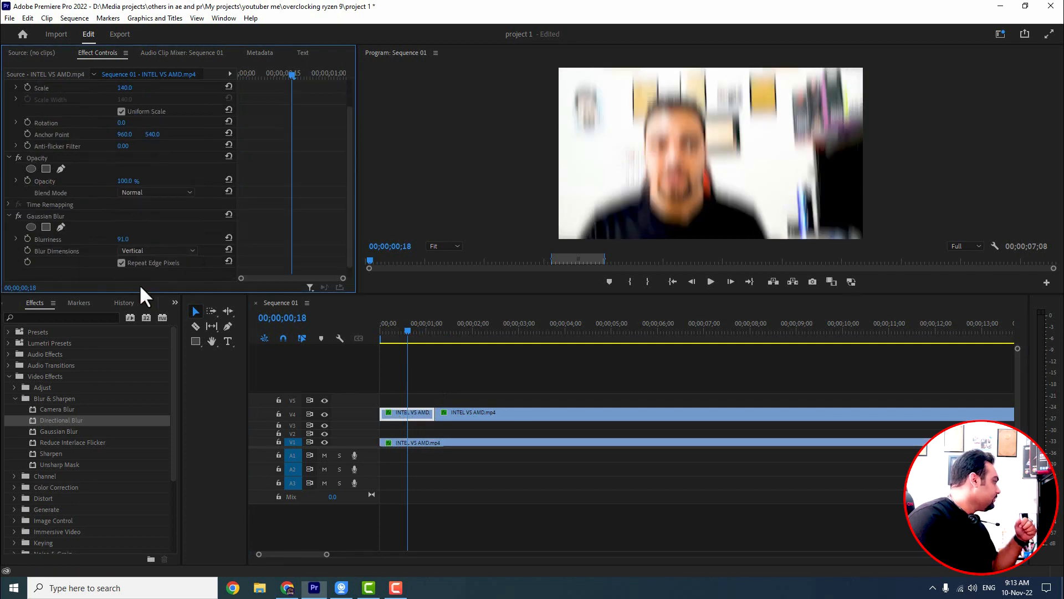
# Step: Scrub across the cut and inspect the second upper segment's Directional Blur settings
pyautogui.moveTo(467, 334); pyautogui.dragTo(424, 331)
pyautogui.click(478, 333)
pyautogui.click(510, 412)
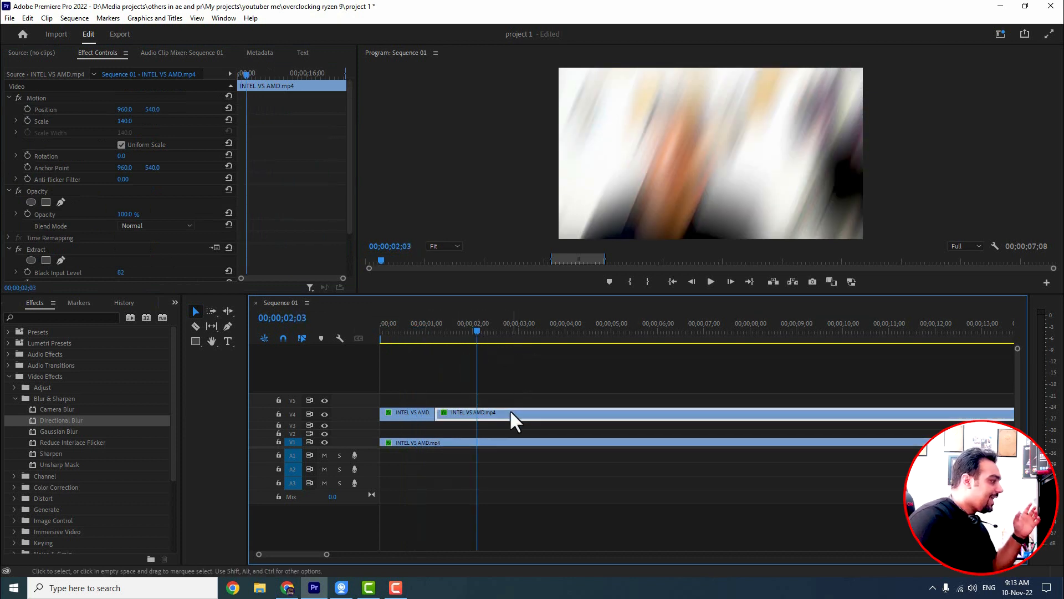
pyautogui.scroll(-1, 164, 261)
pyautogui.scroll(-1, 160, 261)
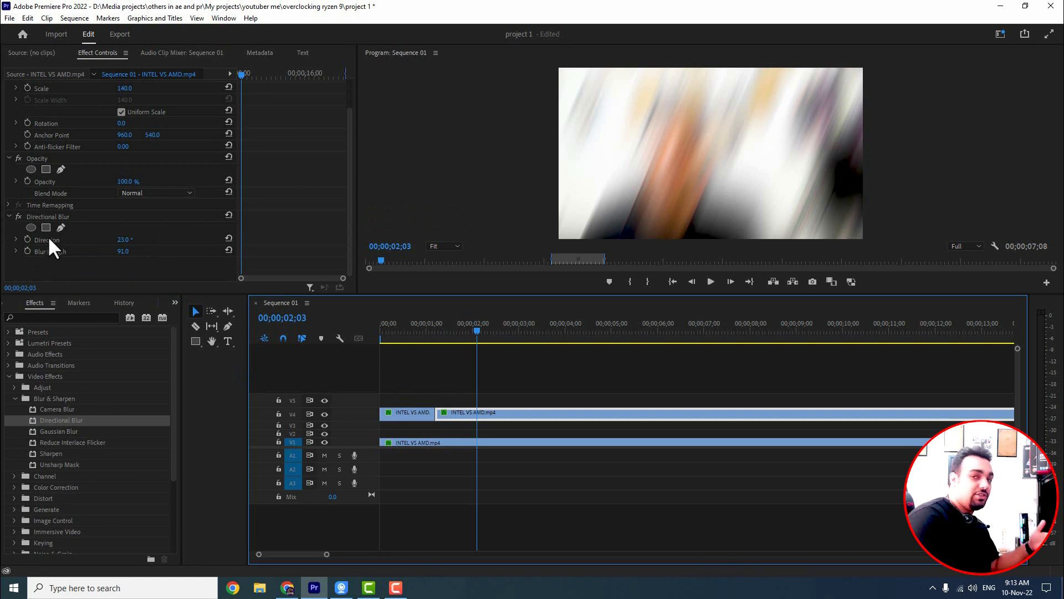
pyautogui.click(398, 335)
pyautogui.click(414, 411)
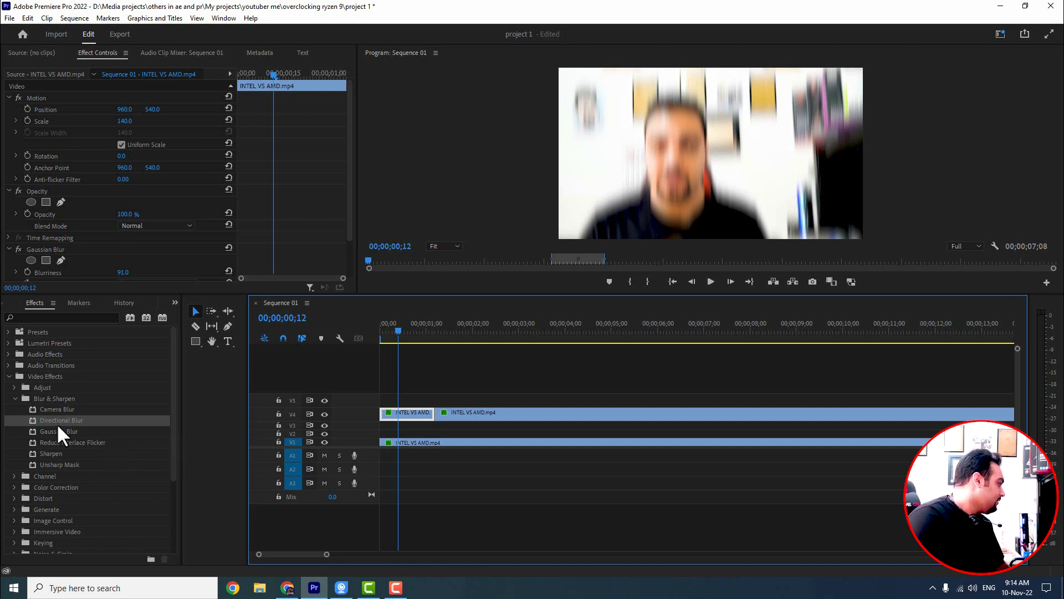
# Step: Apply Reduce Interlace Flicker to the first upper segment and delete its Gaussian Blur
pyautogui.moveTo(52, 442); pyautogui.dragTo(408, 418)
pyautogui.scroll(-3, 128, 274)
pyautogui.scroll(-1, 163, 223)
pyautogui.click(48, 168)
pyautogui.press('Delete')
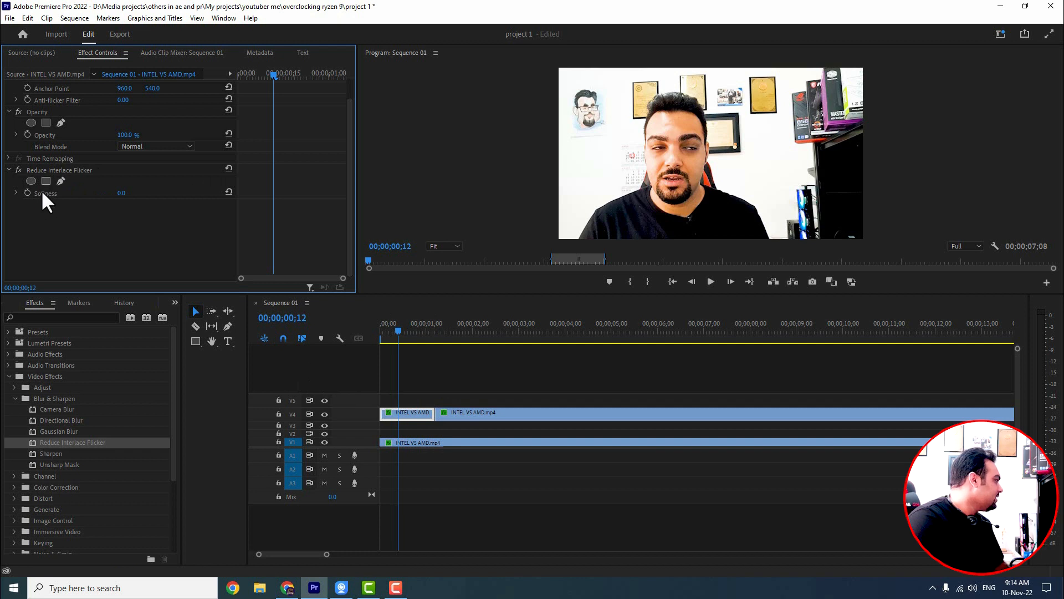
# Step: Set Reduce Interlace Flicker Softness to 127 and then delete the effect
pyautogui.moveTo(121, 193); pyautogui.dragTo(164, 193)
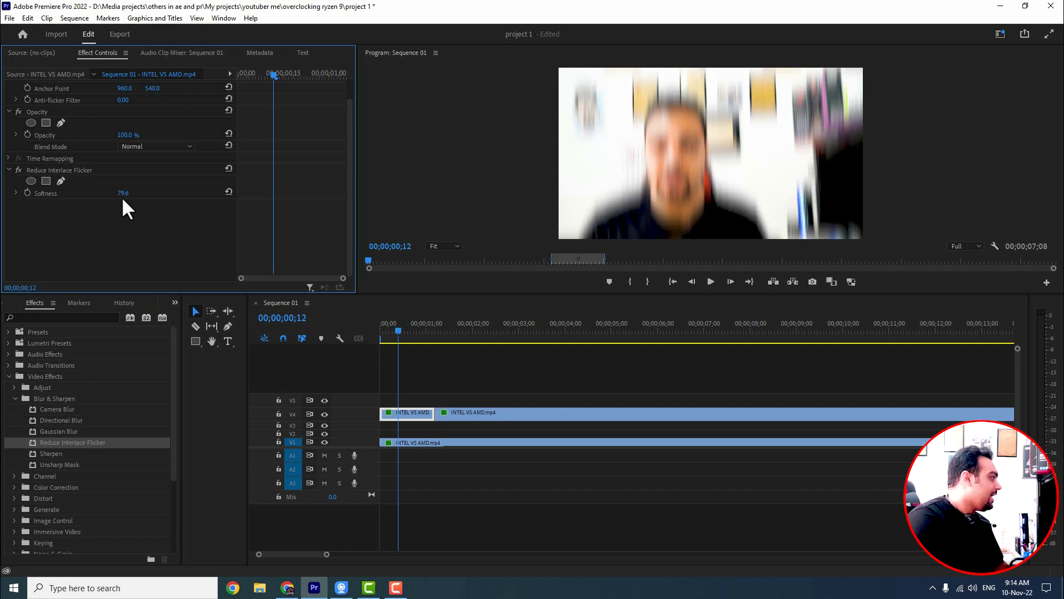
pyautogui.moveTo(121, 194); pyautogui.dragTo(145, 204)
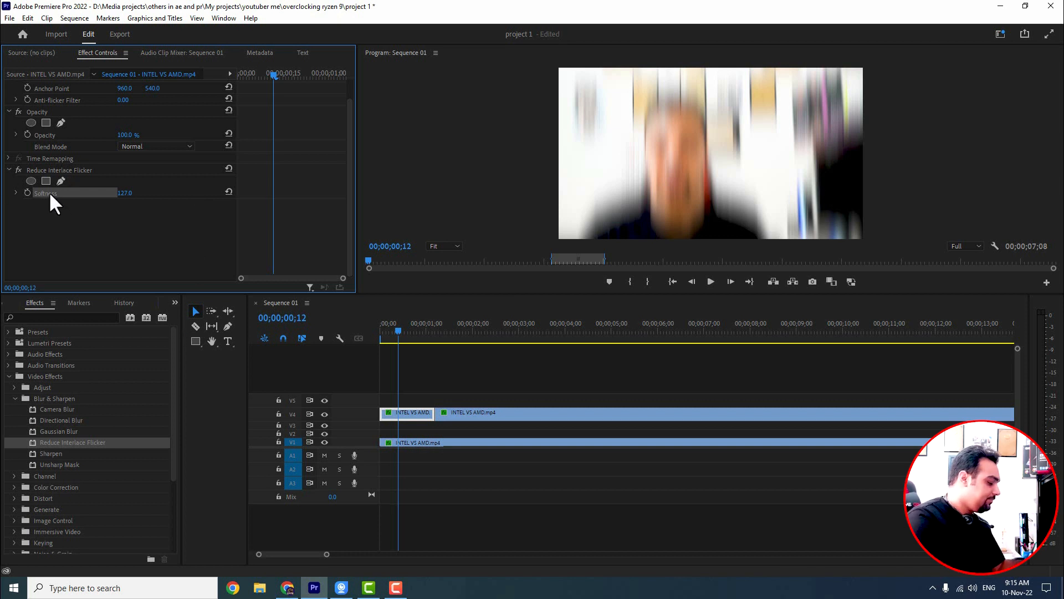
pyautogui.click(33, 169)
pyautogui.press('Delete')
# Step: Apply Sharpen to the first upper segment and set its Sharpen Amount to 367
pyautogui.moveTo(55, 451); pyautogui.dragTo(426, 413)
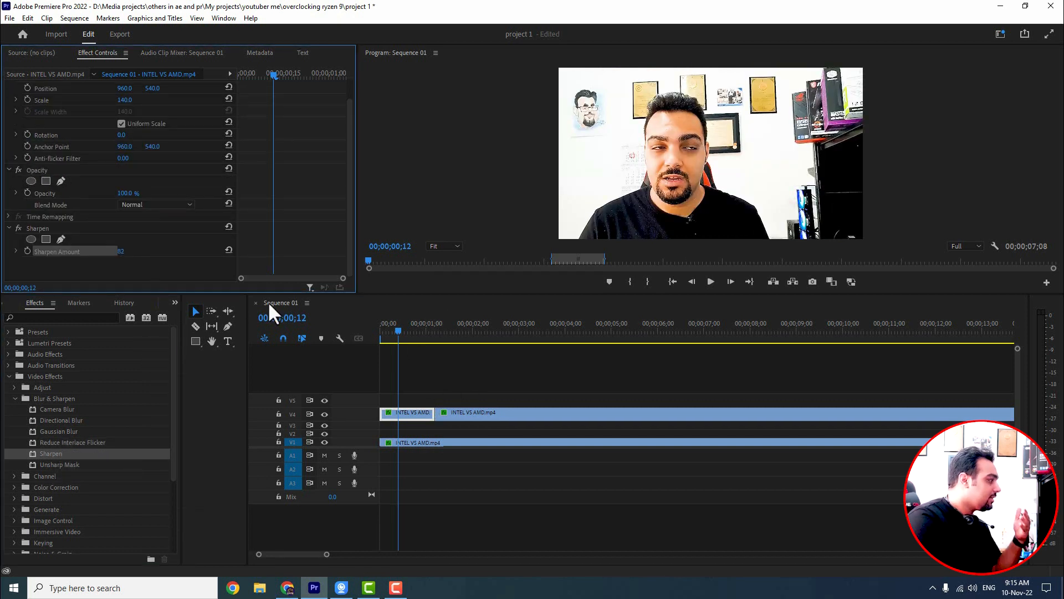
pyautogui.moveTo(121, 251); pyautogui.dragTo(199, 252)
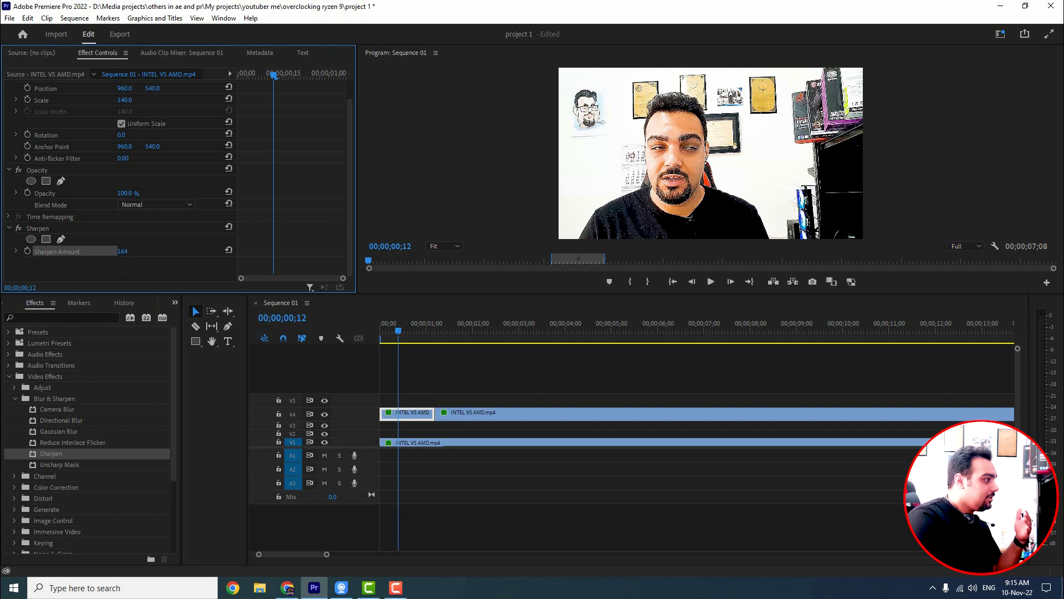
pyautogui.moveTo(122, 251); pyautogui.dragTo(131, 251)
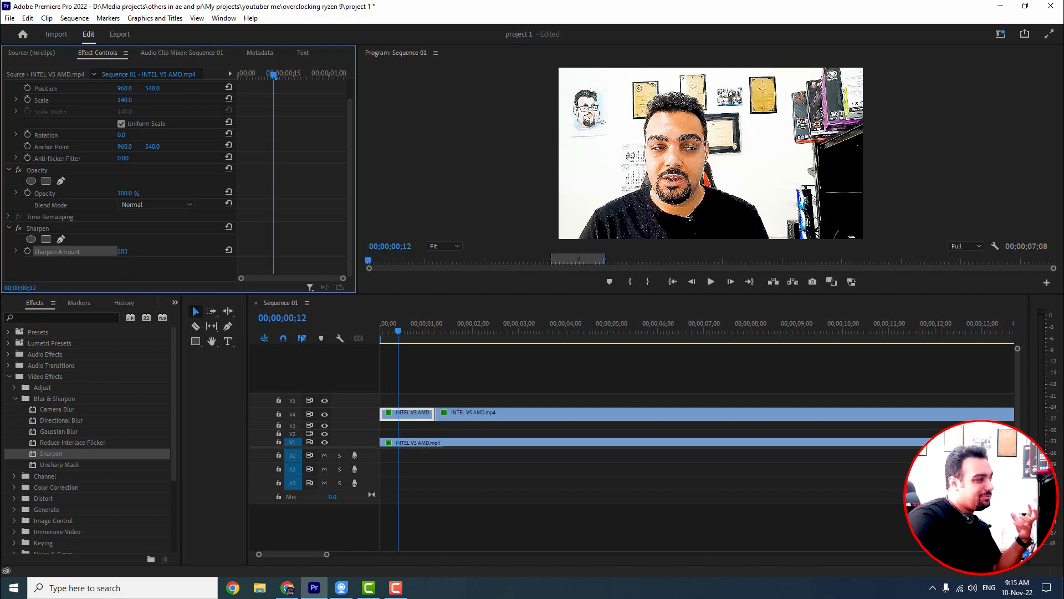
pyautogui.moveTo(123, 251); pyautogui.dragTo(124, 251)
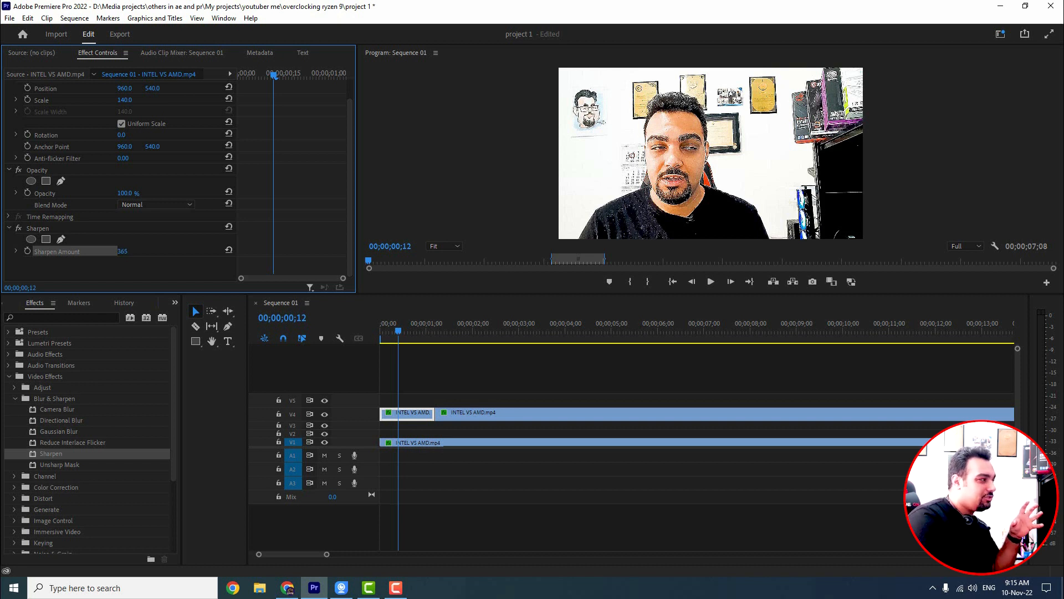
pyautogui.moveTo(122, 251); pyautogui.dragTo(144, 251)
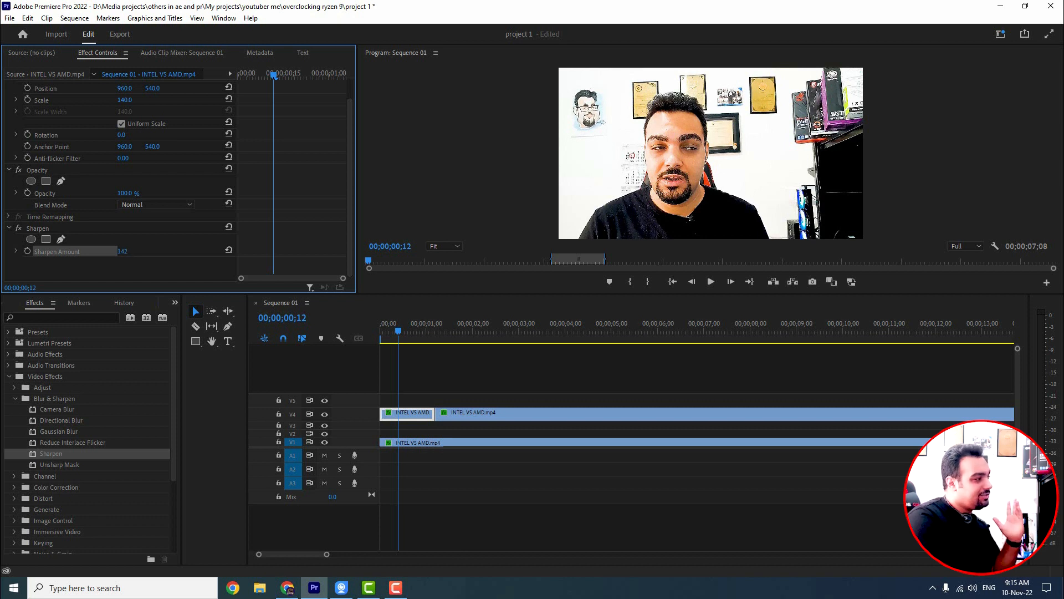
pyautogui.moveTo(120, 251); pyautogui.dragTo(50, 251)
pyautogui.moveTo(121, 251); pyautogui.dragTo(103, 251)
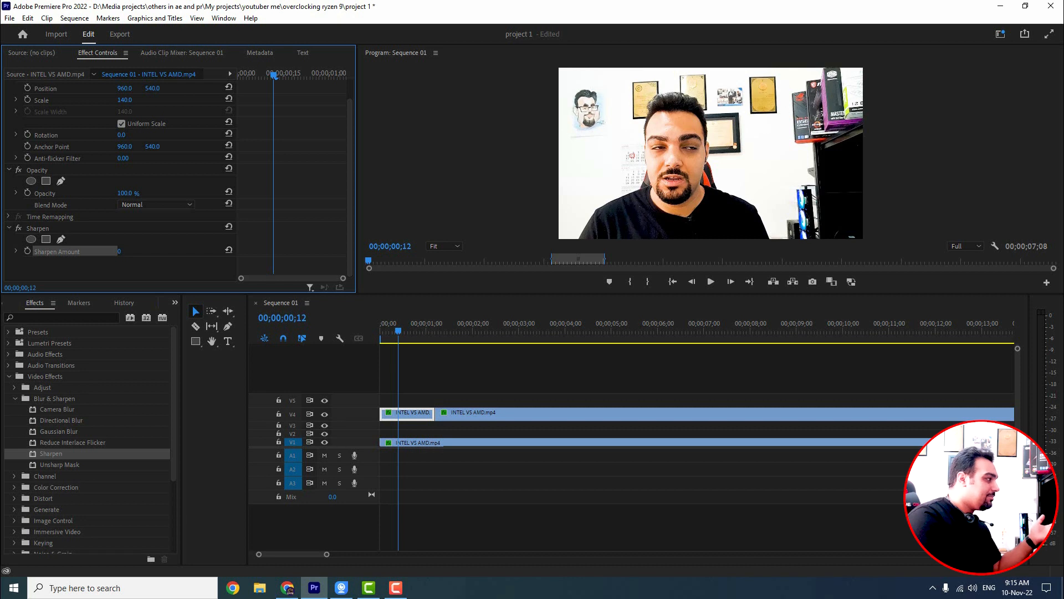
pyautogui.moveTo(120, 251); pyautogui.dragTo(208, 251)
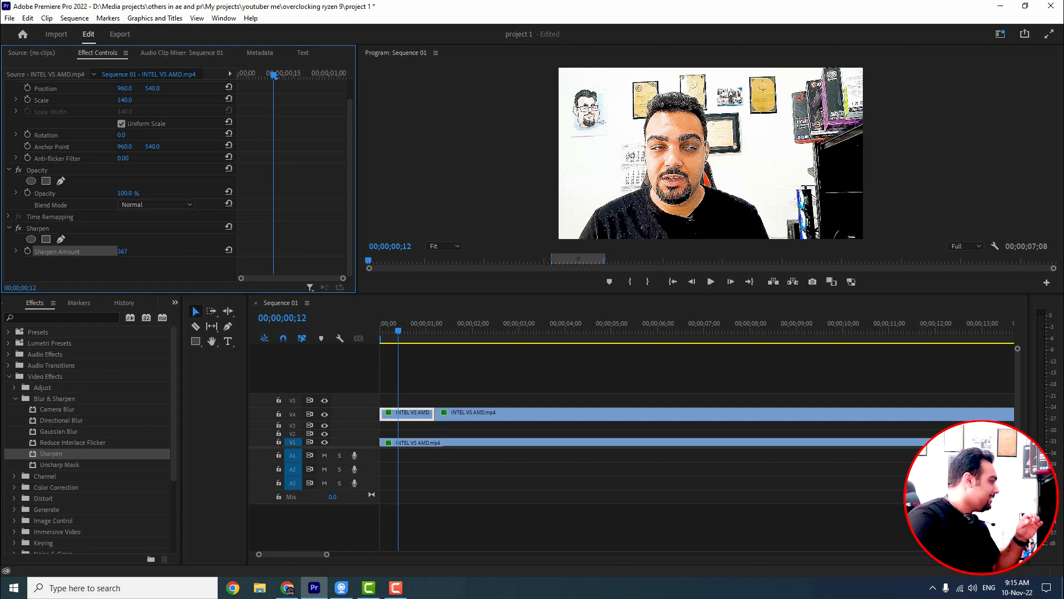
# Step: Delete the Sharpen effect and apply Unsharp Mask to the first upper segment
pyautogui.click(41, 229)
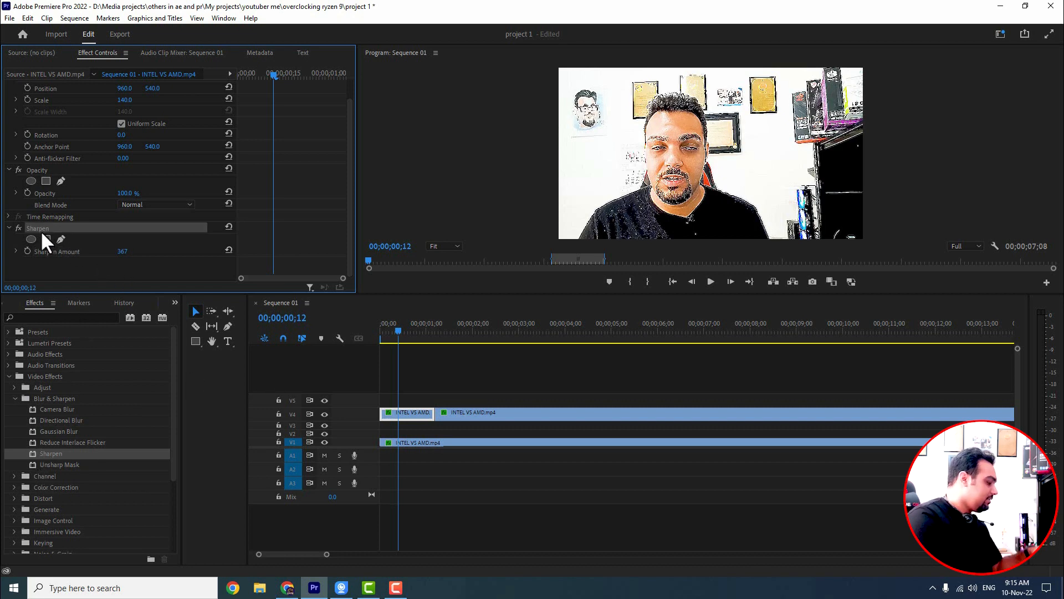
pyautogui.press('Delete')
pyautogui.click(62, 464)
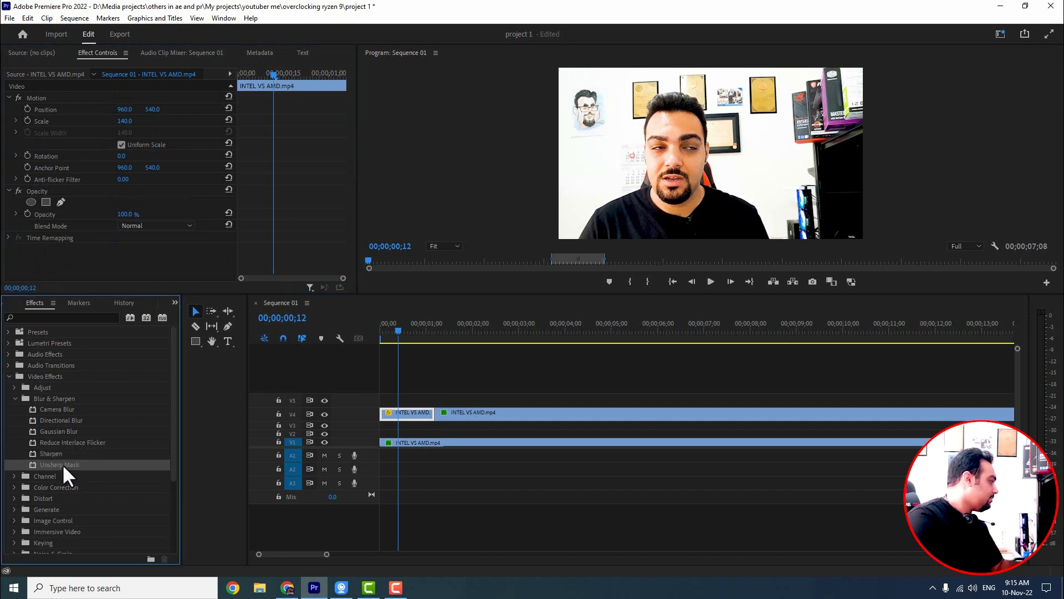
pyautogui.moveTo(62, 464); pyautogui.dragTo(418, 416)
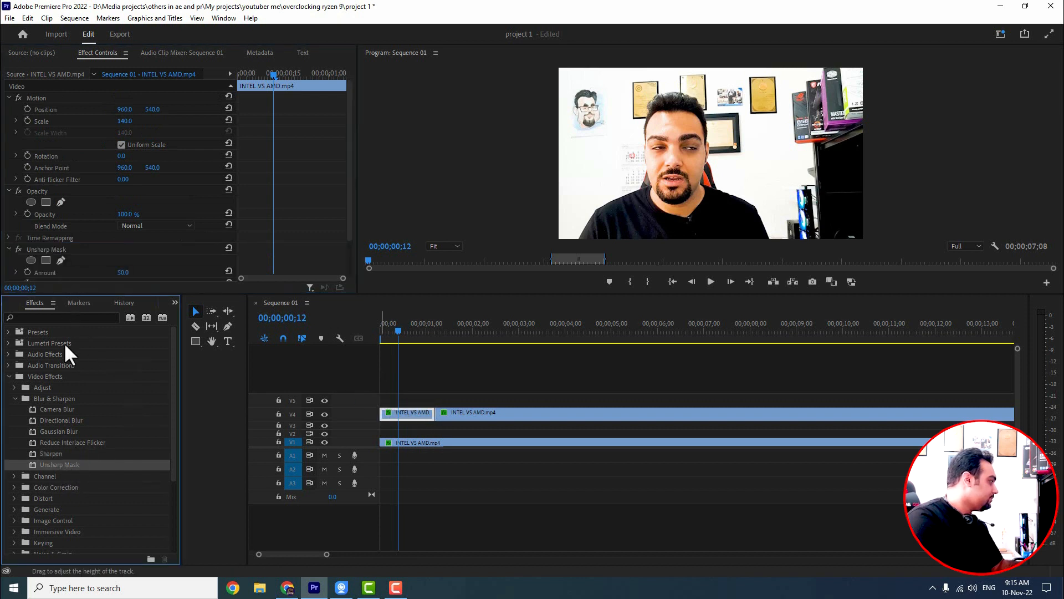
# Step: Set the Unsharp Mask Amount to 307 and Radius to 168.1
pyautogui.scroll(-2, 188, 246)
pyautogui.moveTo(123, 228); pyautogui.dragTo(275, 228)
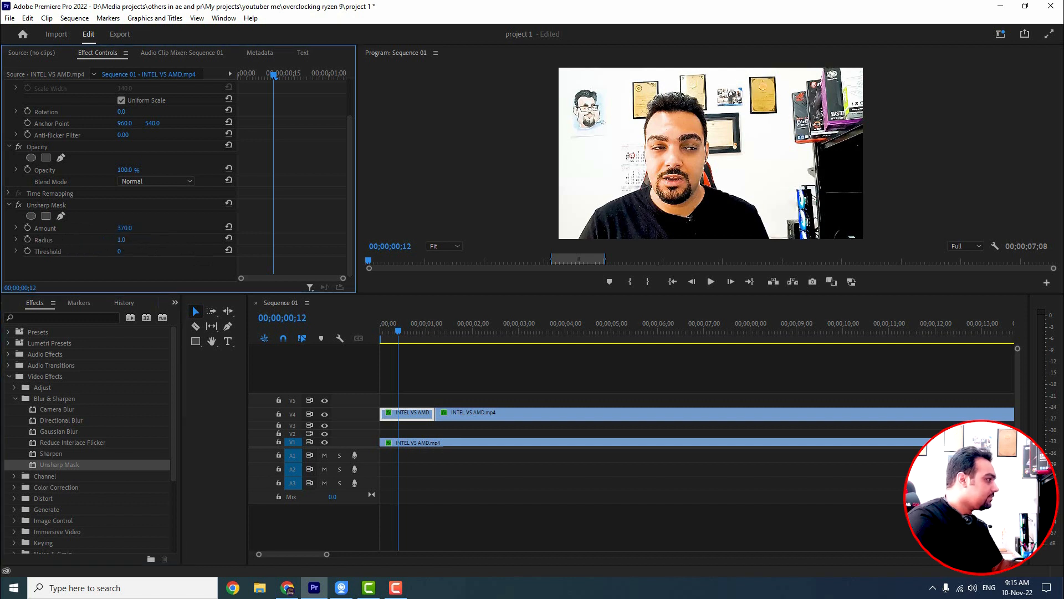
pyautogui.moveTo(125, 228); pyautogui.dragTo(186, 240)
pyautogui.moveTo(119, 251); pyautogui.dragTo(118, 252)
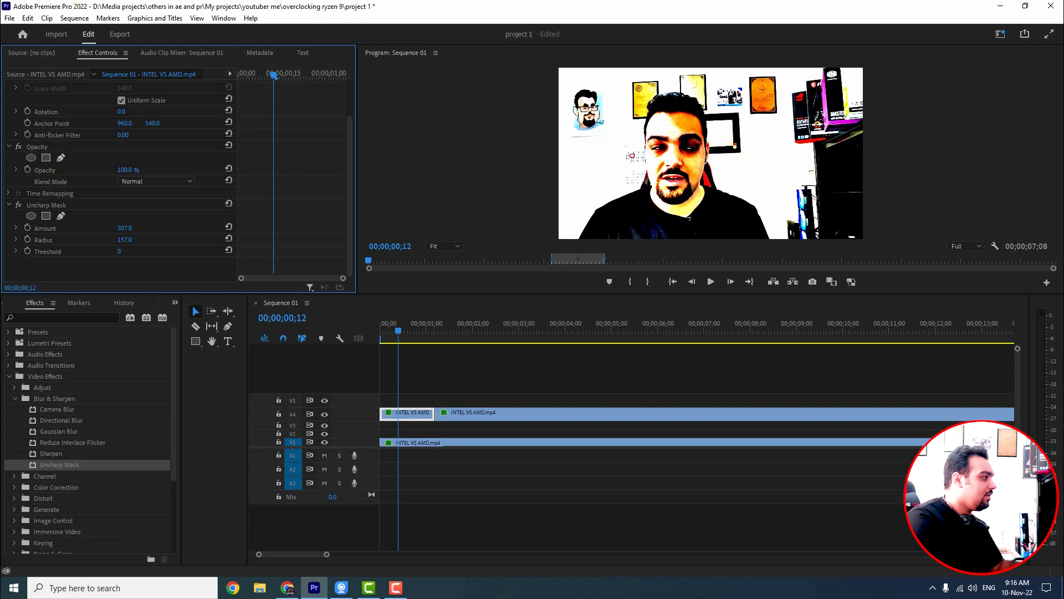
pyautogui.moveTo(130, 240)
pyautogui.mouseDown()
pyautogui.moveTo(44, 240)
pyautogui.moveTo(135, 240)
pyautogui.mouseUp()
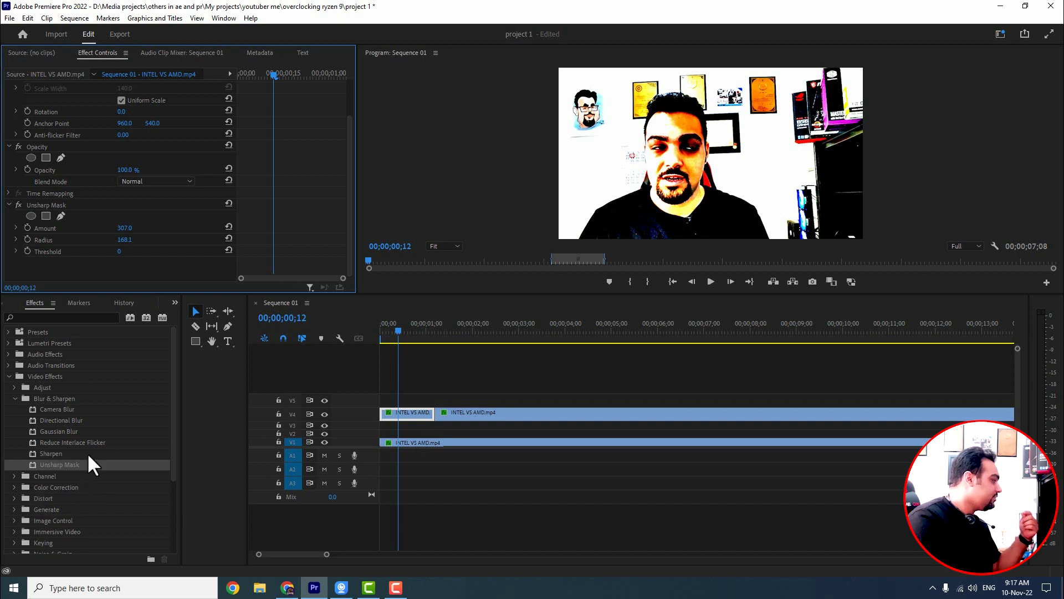
# Step: Replace the Unsharp Mask on the first upper segment with a fresh Gaussian Blur
pyautogui.click(69, 419)
pyautogui.click(69, 432)
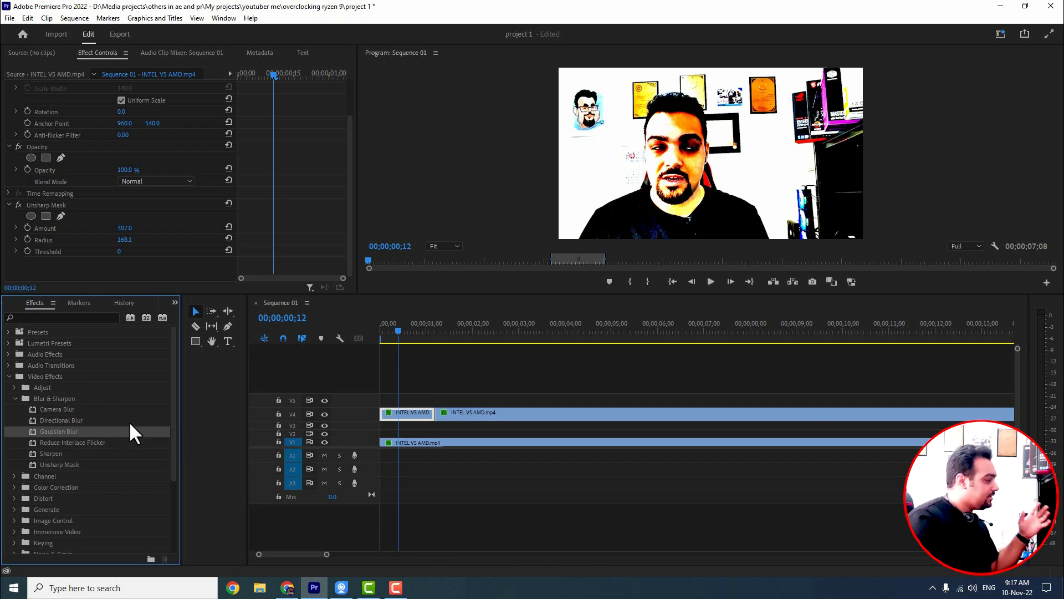
pyautogui.click(55, 207)
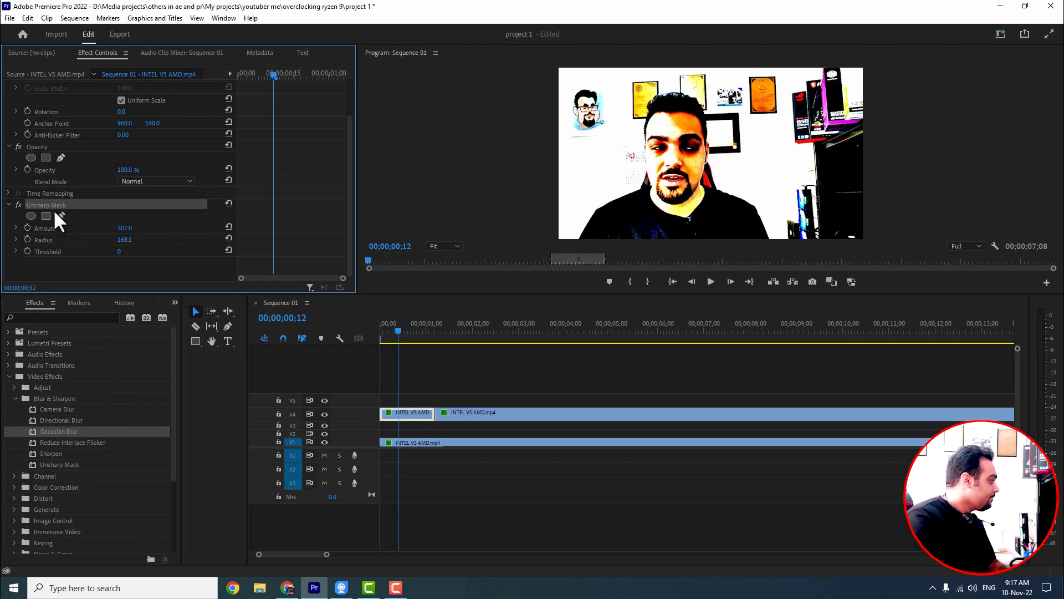
pyautogui.press('Delete')
pyautogui.moveTo(49, 432); pyautogui.dragTo(393, 420)
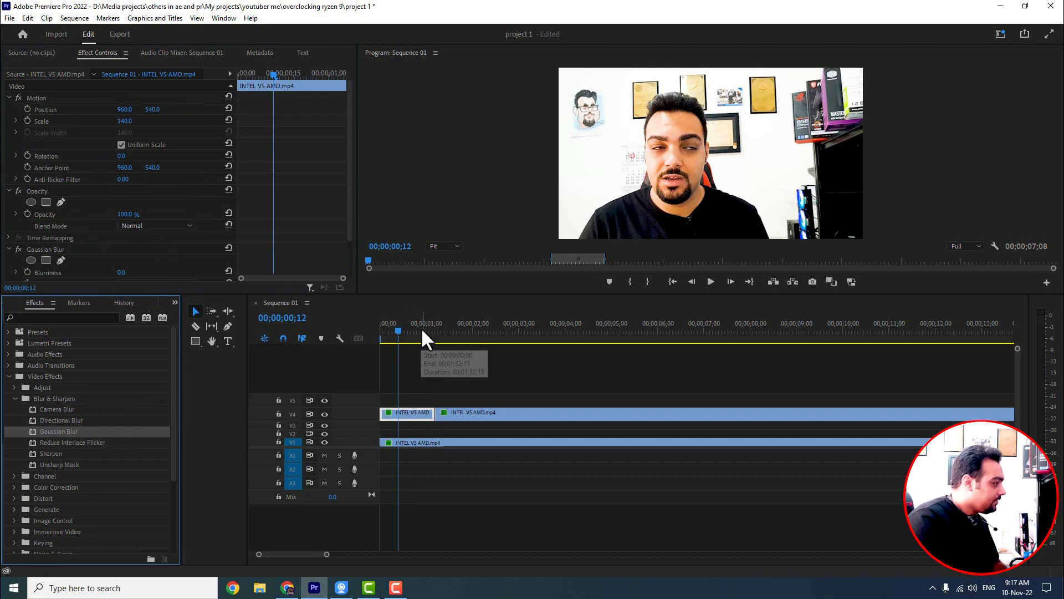
# Step: Scale the first upper segment in the Program Monitor to about 137.9
pyautogui.click(37, 98)
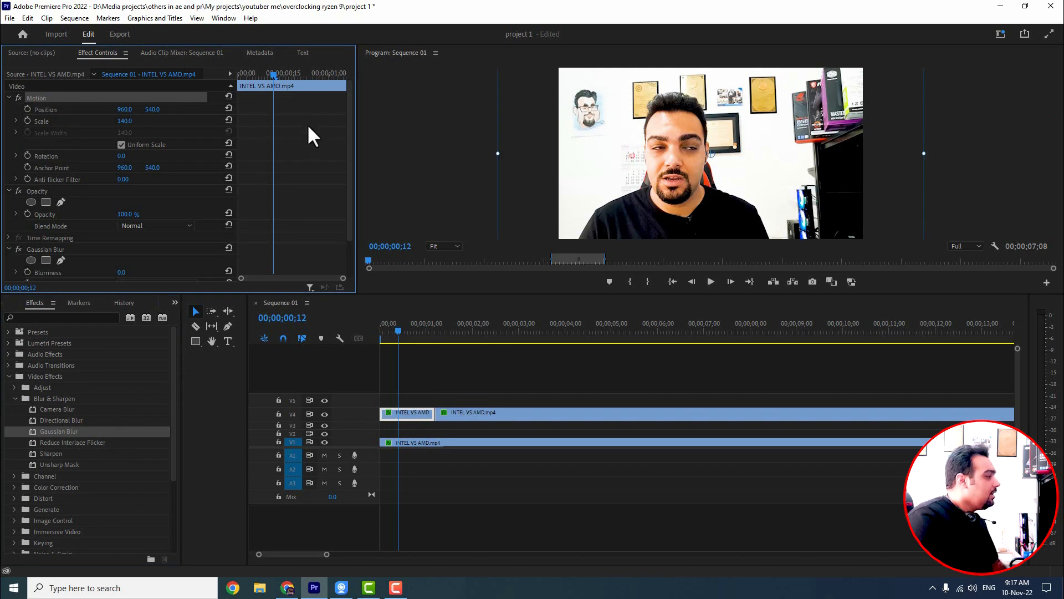
pyautogui.moveTo(498, 154); pyautogui.dragTo(557, 155)
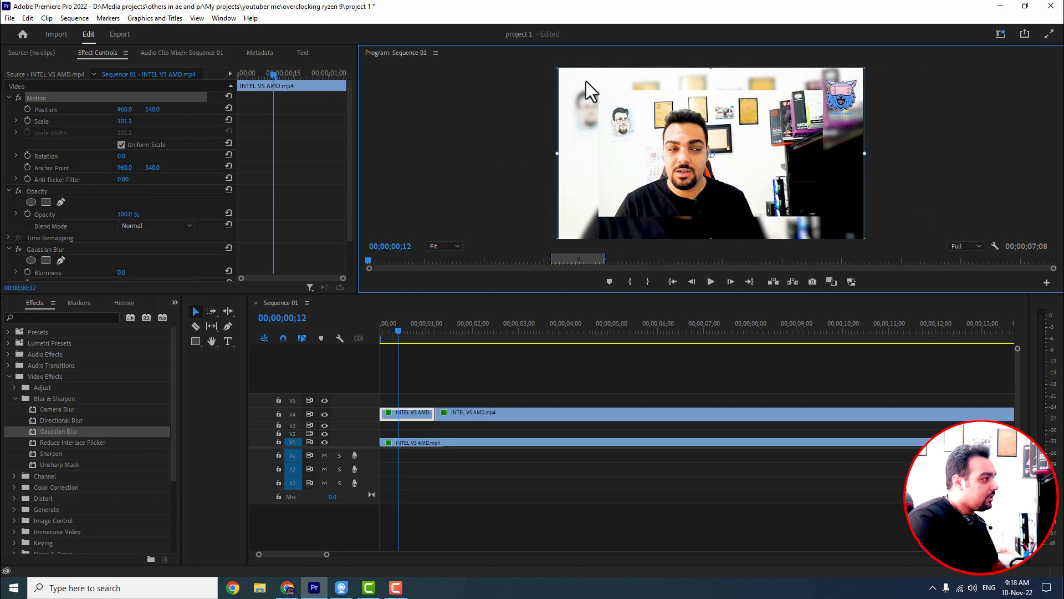
pyautogui.moveTo(556, 155); pyautogui.dragTo(501, 154)
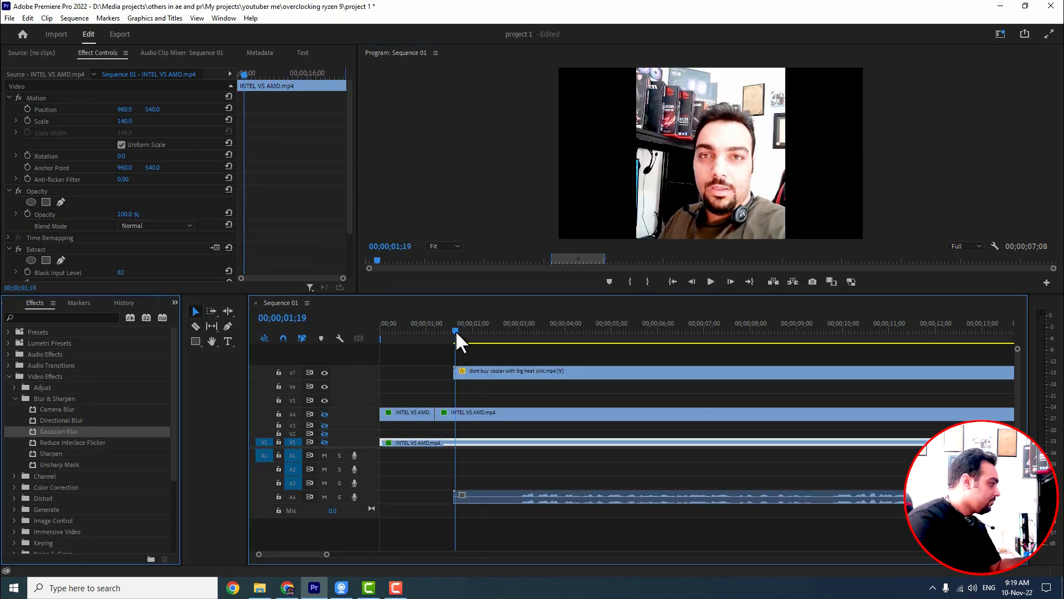
# Step: Scrub the playhead to about five seconds into the sequence
pyautogui.moveTo(454, 330); pyautogui.dragTo(514, 331)
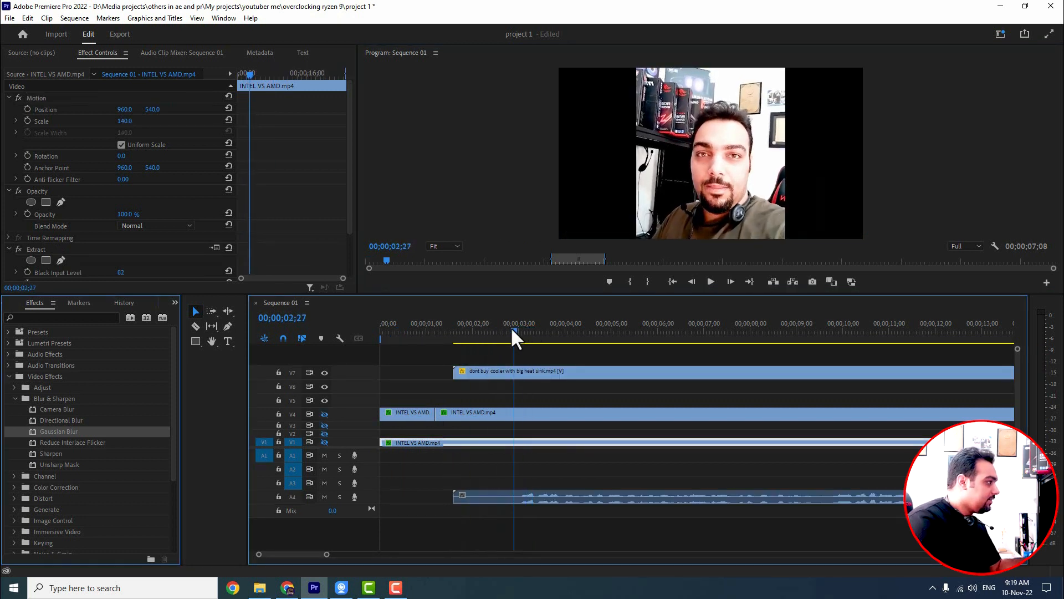
pyautogui.moveTo(587, 332); pyautogui.dragTo(615, 332)
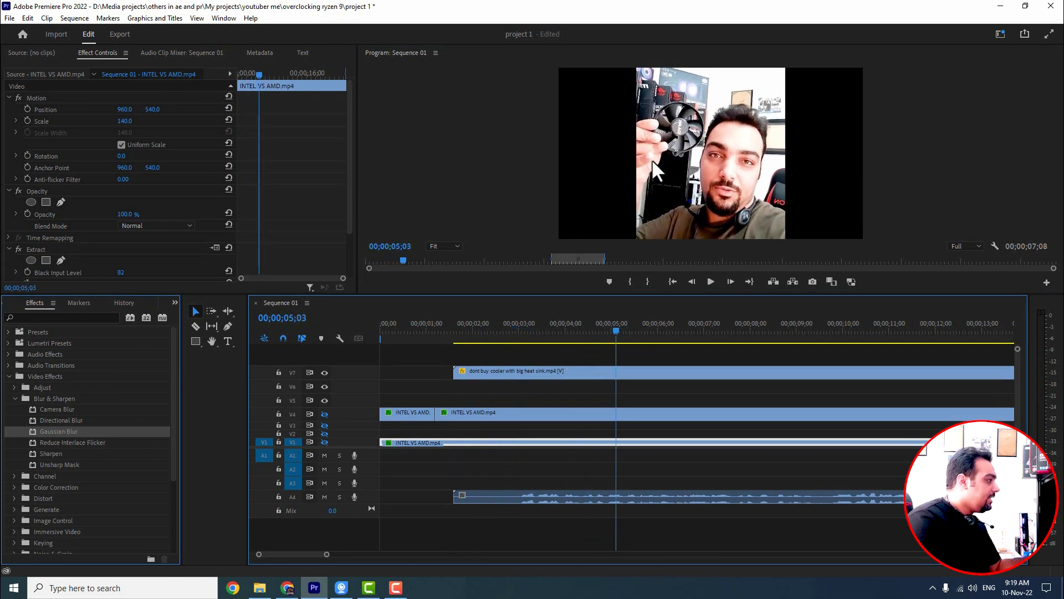
pyautogui.click(54, 98)
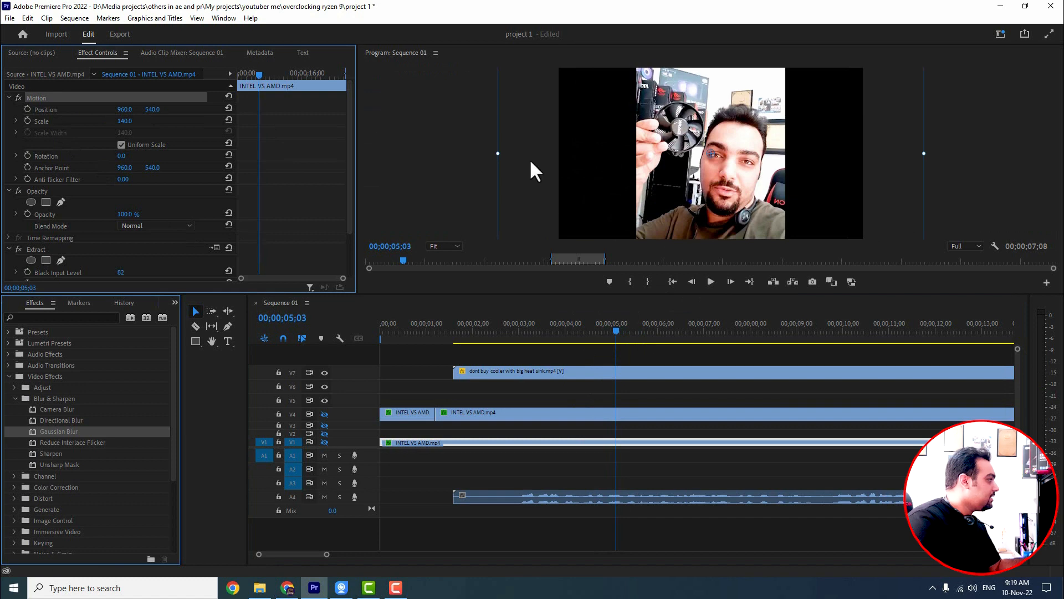
pyautogui.moveTo(498, 153); pyautogui.dragTo(468, 153)
# Step: Scale the cooler clip on the top track down to about 56 in the Program Monitor
pyautogui.click(557, 372)
pyautogui.click(660, 165)
pyautogui.click(52, 98)
pyautogui.moveTo(638, 154)
pyautogui.mouseDown()
pyautogui.moveTo(539, 162)
pyautogui.moveTo(618, 153)
pyautogui.mouseUp()
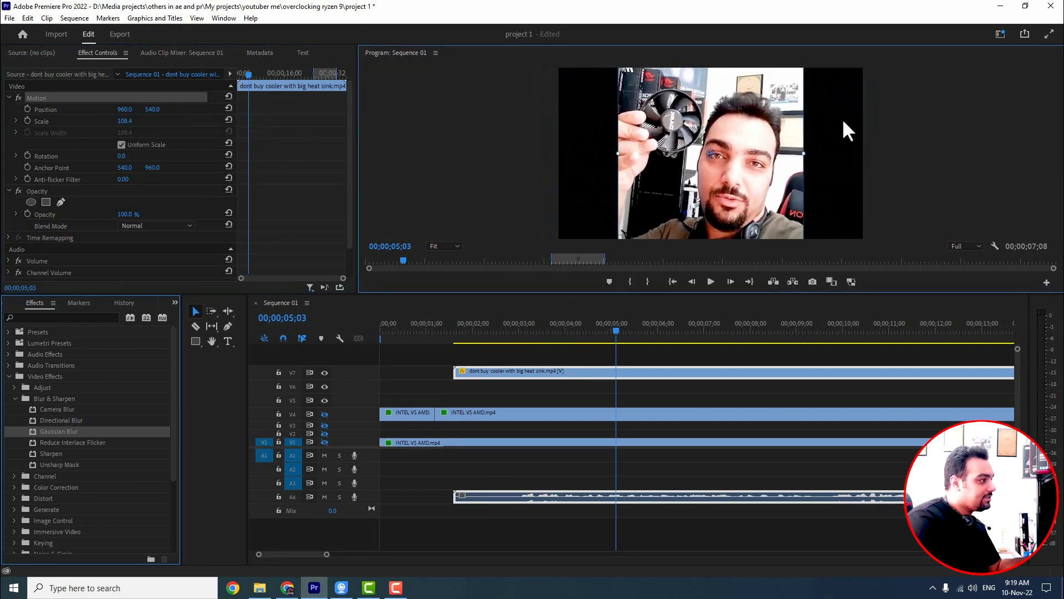
pyautogui.moveTo(619, 151); pyautogui.dragTo(554, 158)
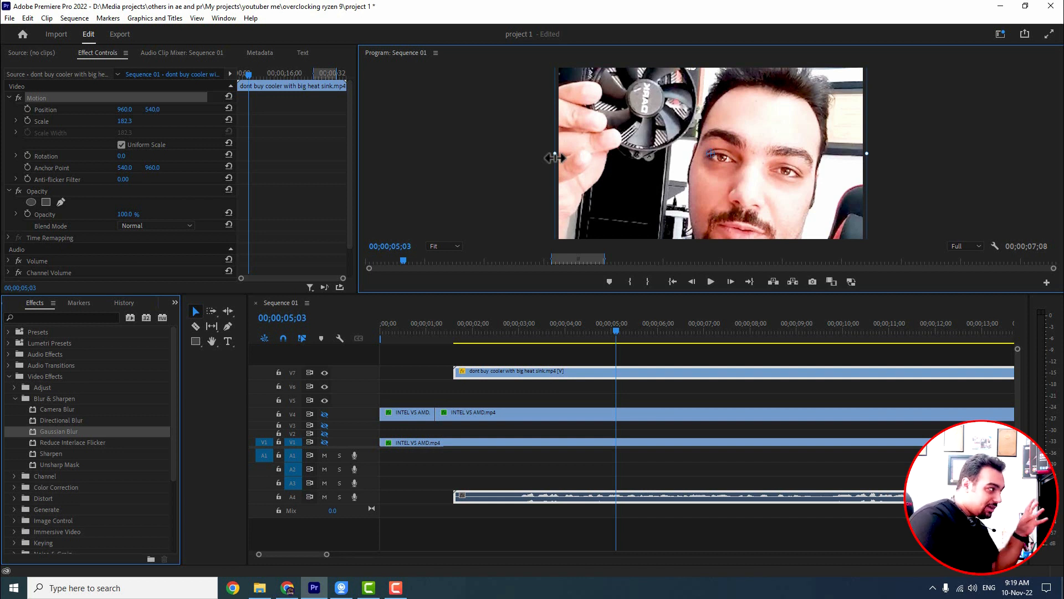
pyautogui.moveTo(555, 154); pyautogui.dragTo(661, 157)
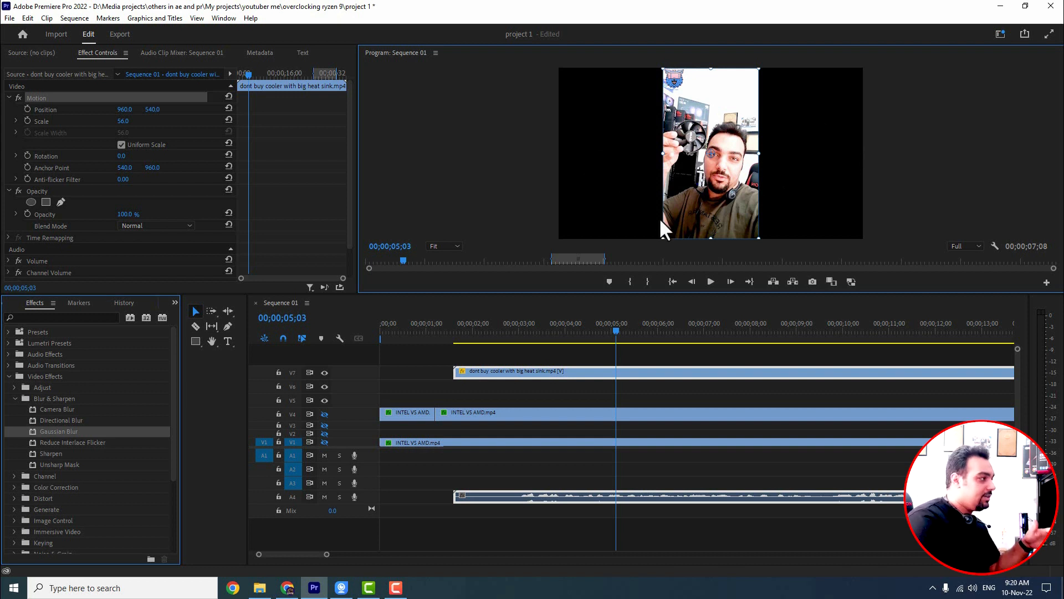
# Step: Duplicate the cooler clip onto the empty track directly below it
pyautogui.click(560, 373)
pyautogui.moveTo(560, 373)
pyautogui.mouseDown()
pyautogui.moveTo(567, 387)
pyautogui.moveTo(542, 380)
pyautogui.mouseUp()
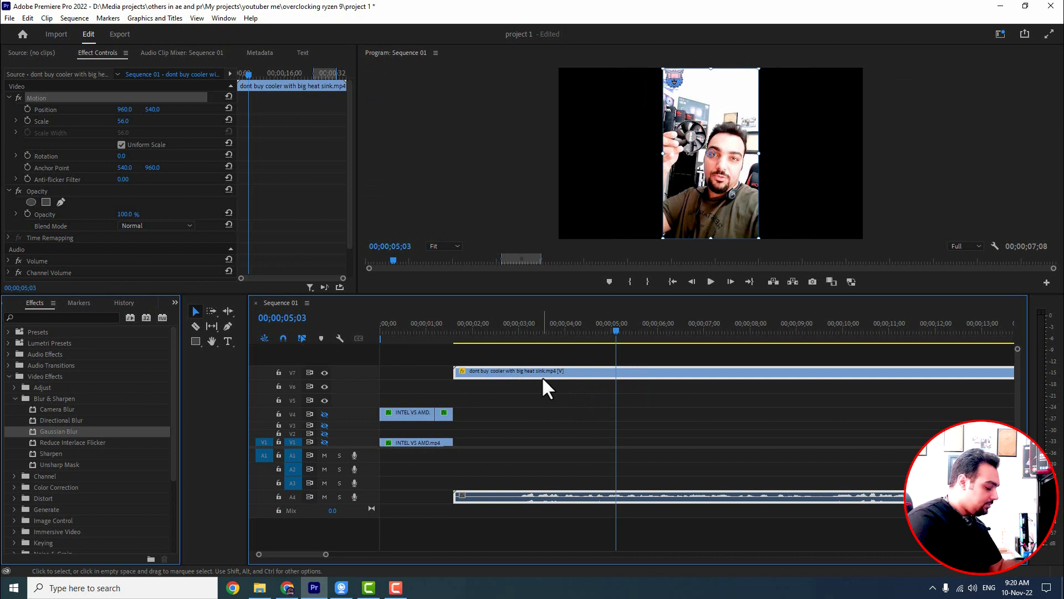
pyautogui.moveTo(543, 379); pyautogui.dragTo(544, 388)
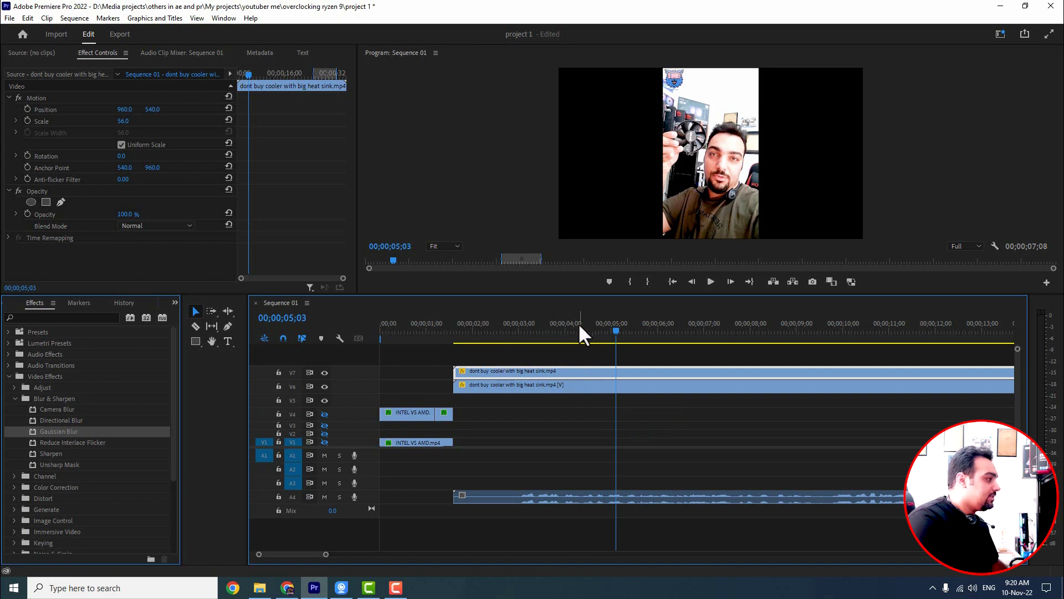
# Step: Scale the duplicated cooler clip up to about 181 so it fills the frame
pyautogui.click(563, 386)
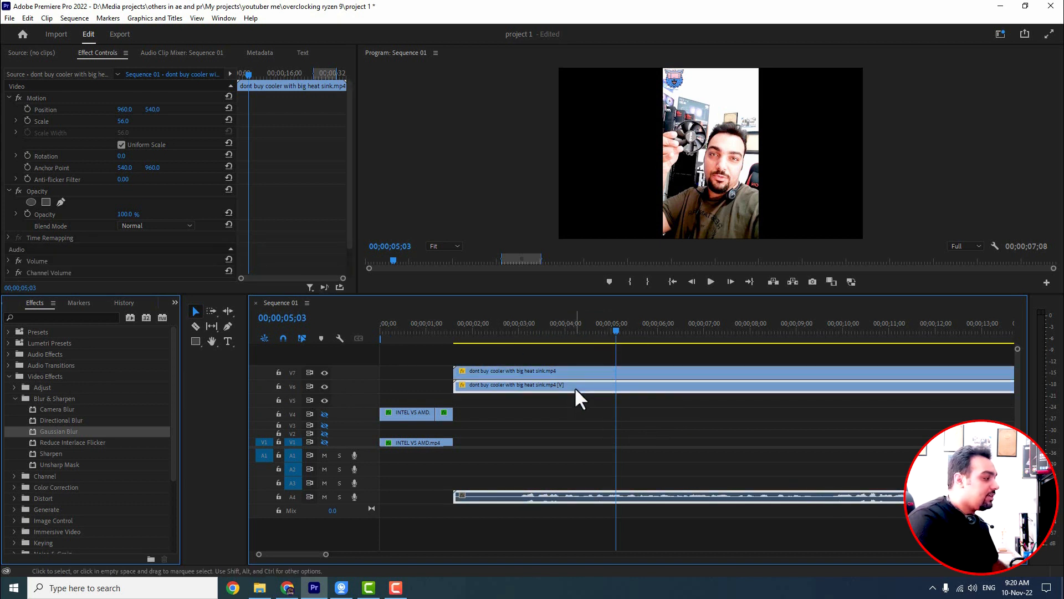
pyautogui.click(34, 98)
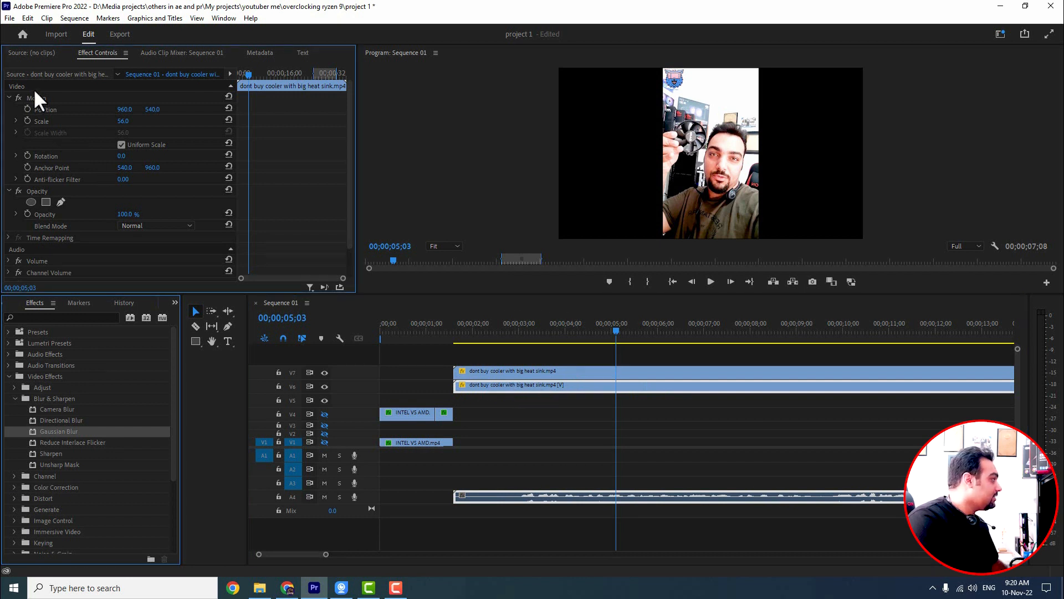
pyautogui.moveTo(663, 153); pyautogui.dragTo(554, 168)
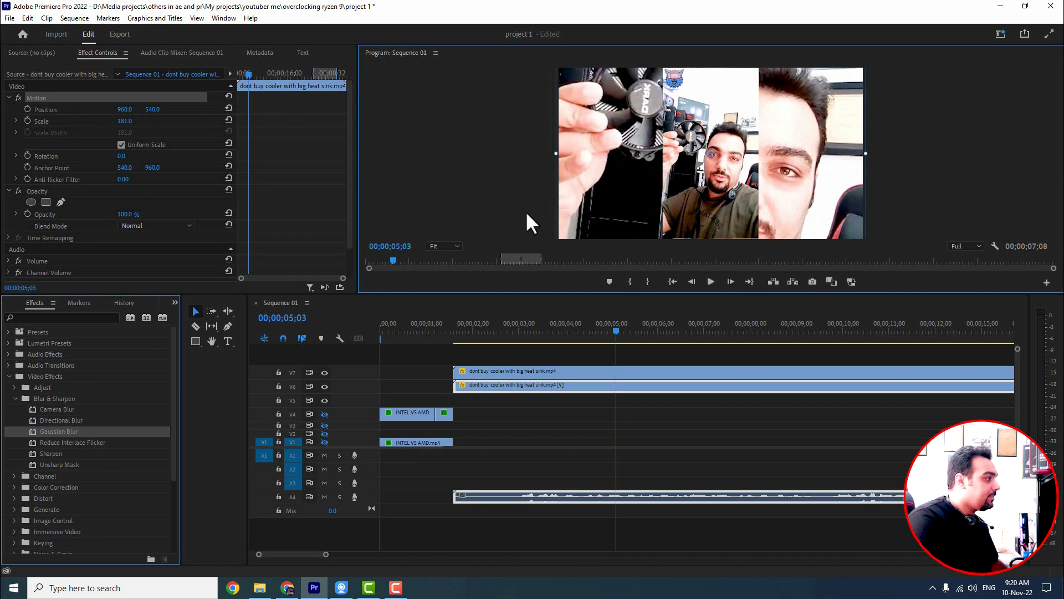
# Step: Apply Gaussian Blur to the duplicated cooler clip with Blurriness about 57
pyautogui.click(557, 387)
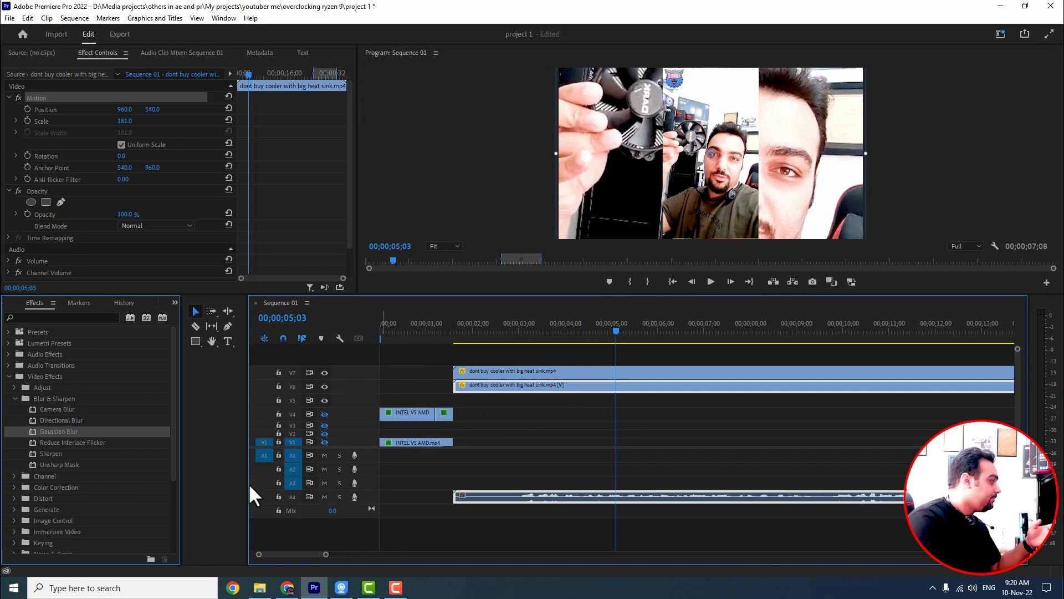
pyautogui.moveTo(59, 433); pyautogui.dragTo(504, 385)
pyautogui.moveTo(122, 272); pyautogui.dragTo(680, 205)
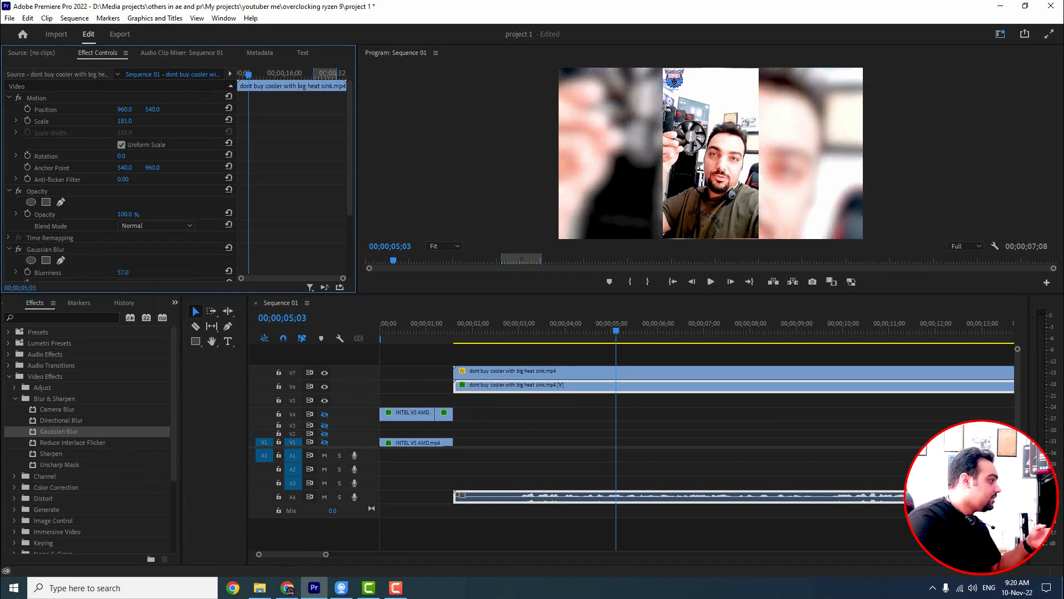
pyautogui.click(397, 352)
# Step: Scale the top cooler clip to about 57.9 and preview the playback
pyautogui.click(583, 376)
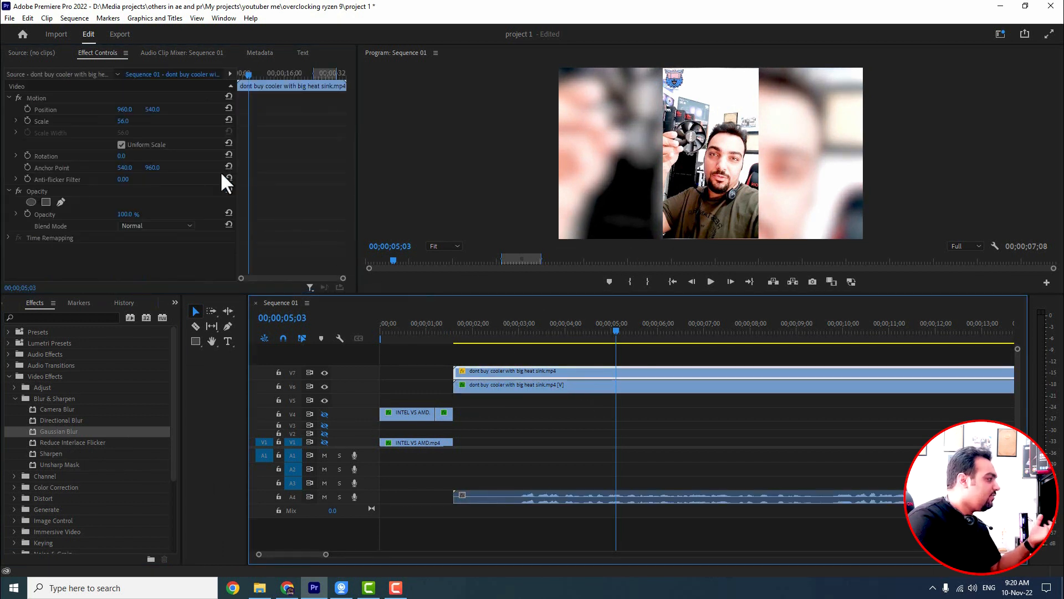
pyautogui.click(35, 97)
pyautogui.moveTo(661, 154); pyautogui.dragTo(658, 155)
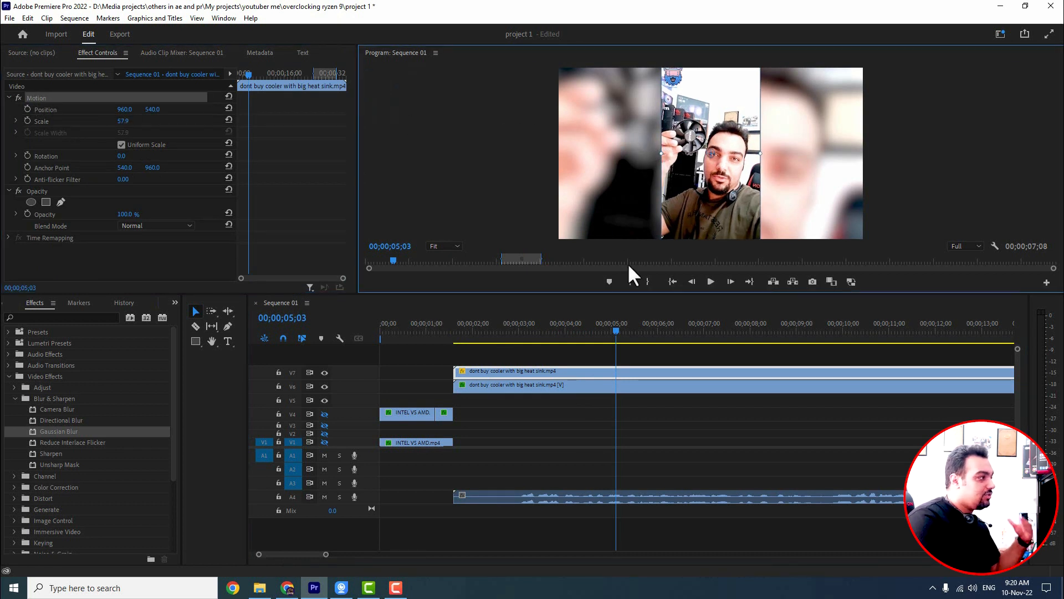
pyautogui.press('space')
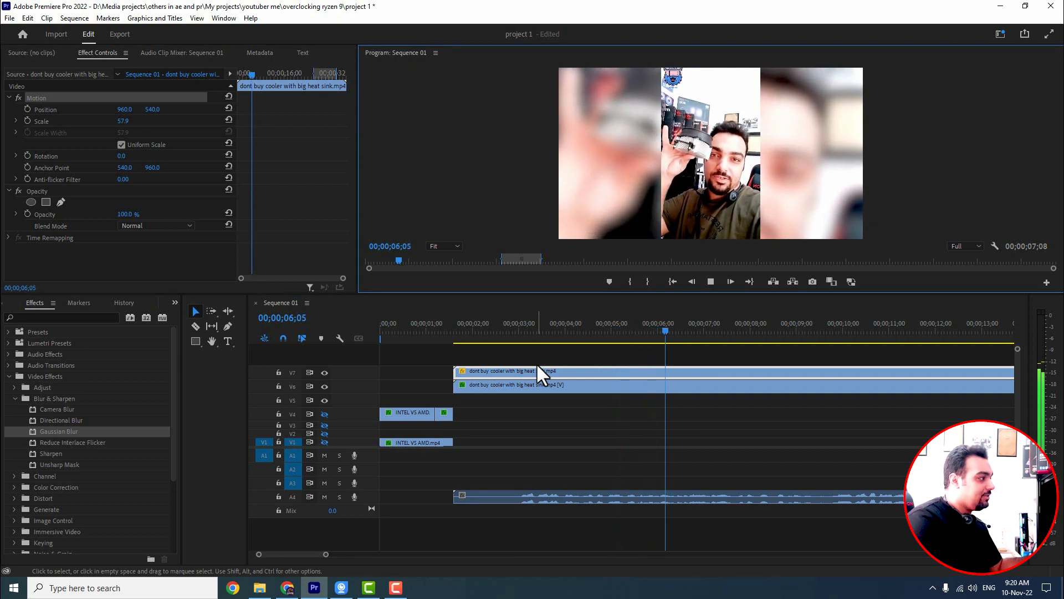
pyautogui.press('space')
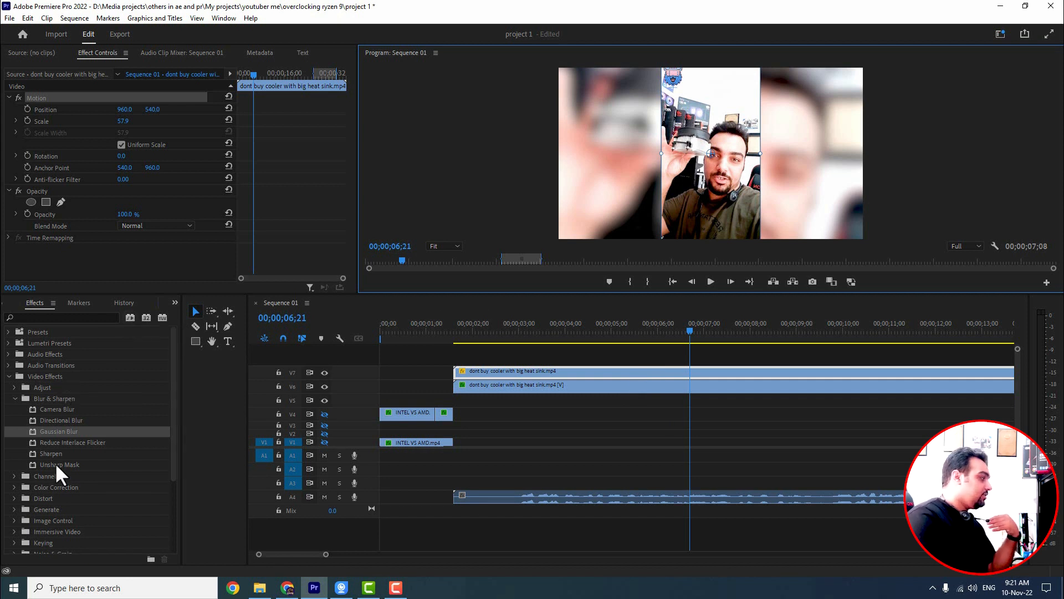
# Step: Replace the Gaussian Blur on the duplicated cooler clip with Directional Blur
pyautogui.click(55, 422)
pyautogui.click(542, 387)
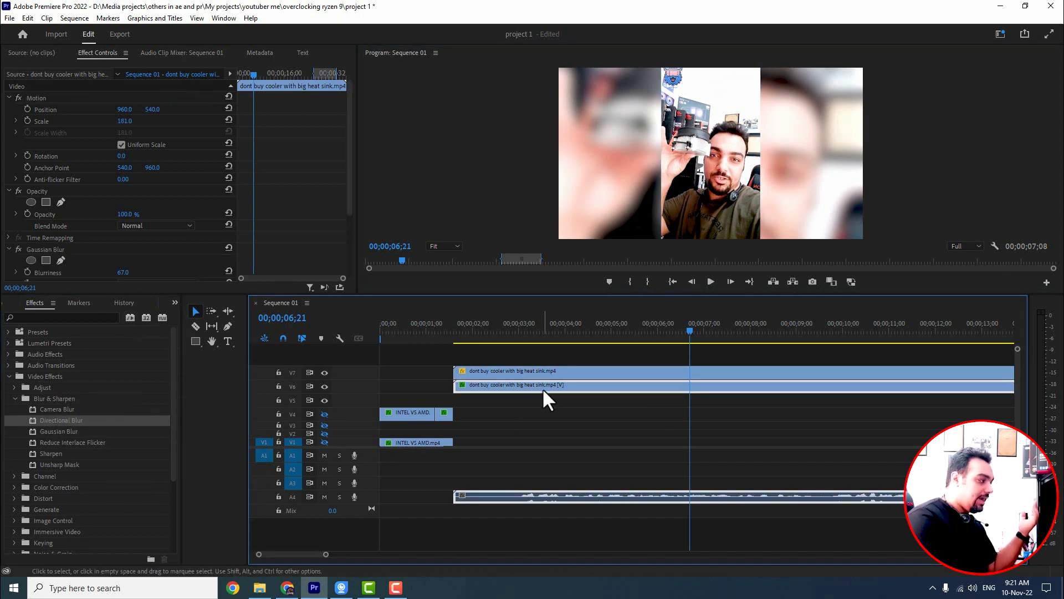
pyautogui.click(45, 250)
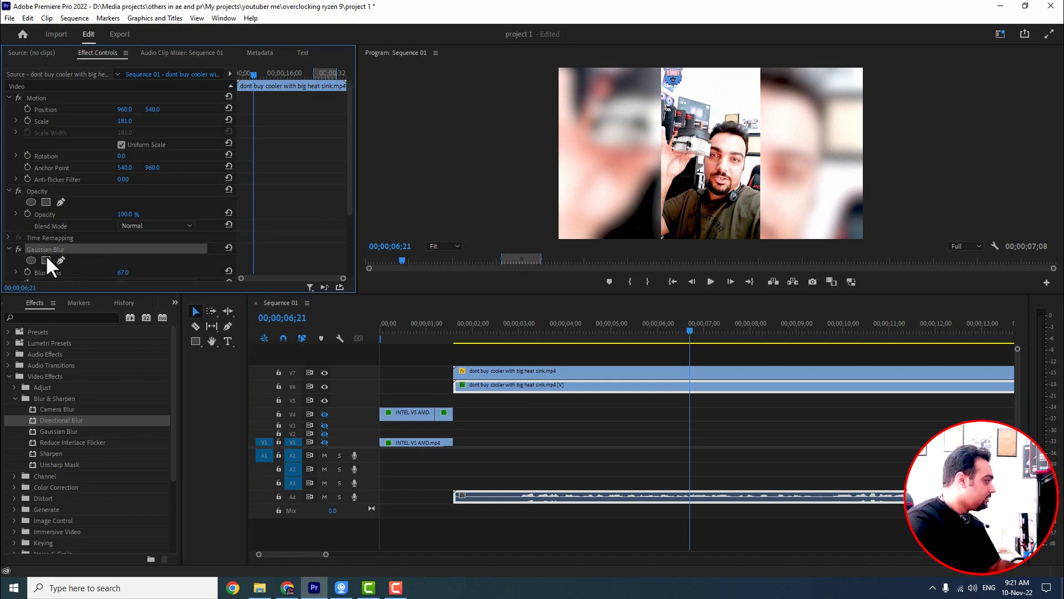
pyautogui.press('Delete')
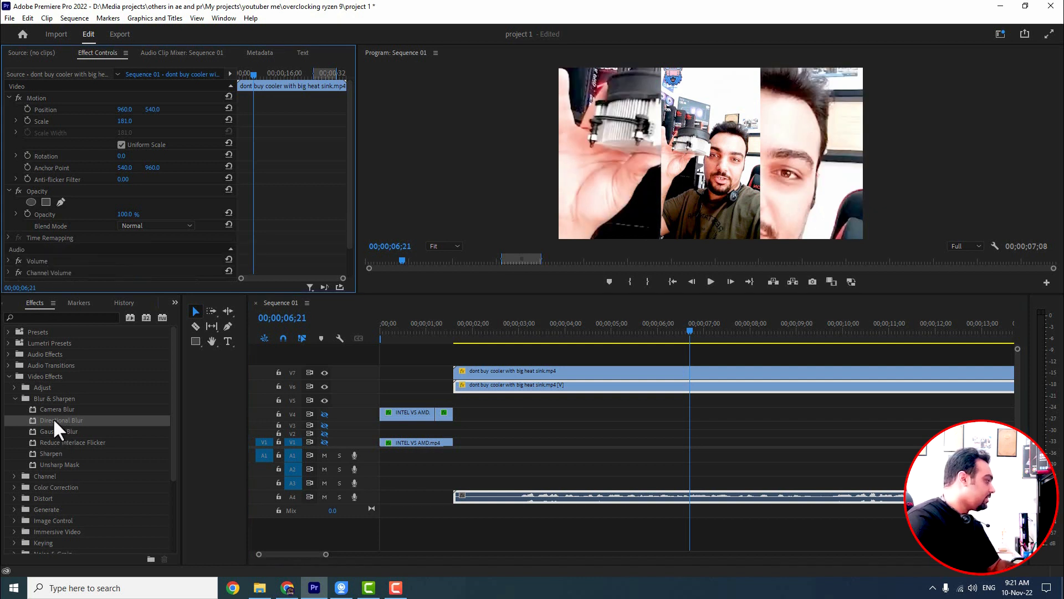
pyautogui.moveTo(53, 417); pyautogui.dragTo(593, 382)
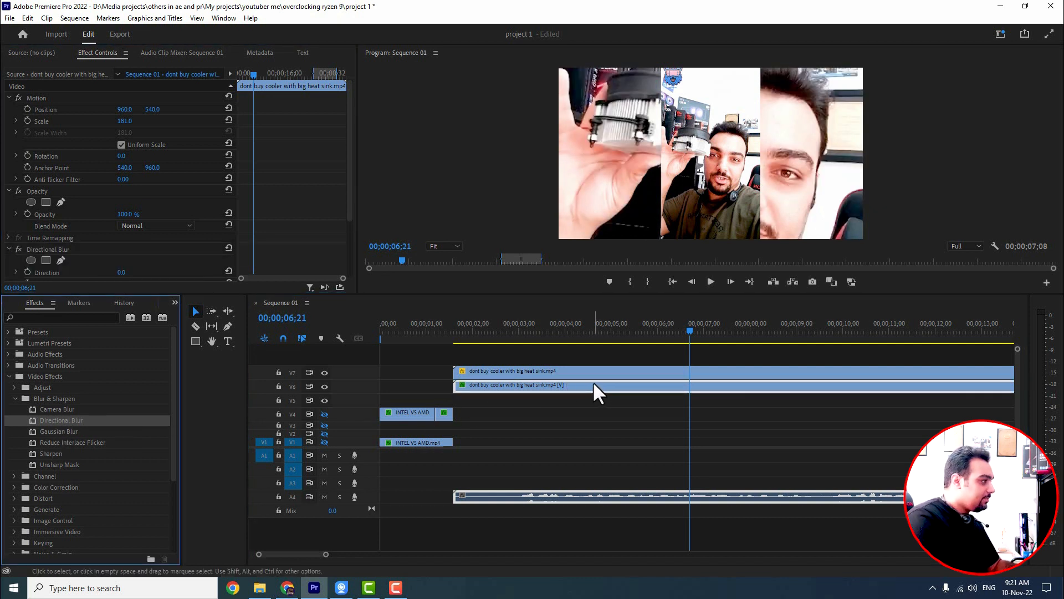
# Step: Set the Directional Blur Direction to 55° and Blur Length to 35, and preview it
pyautogui.moveTo(121, 272); pyautogui.dragTo(129, 240)
pyautogui.scroll(-2, 155, 260)
pyautogui.moveTo(123, 251); pyautogui.dragTo(95, 289)
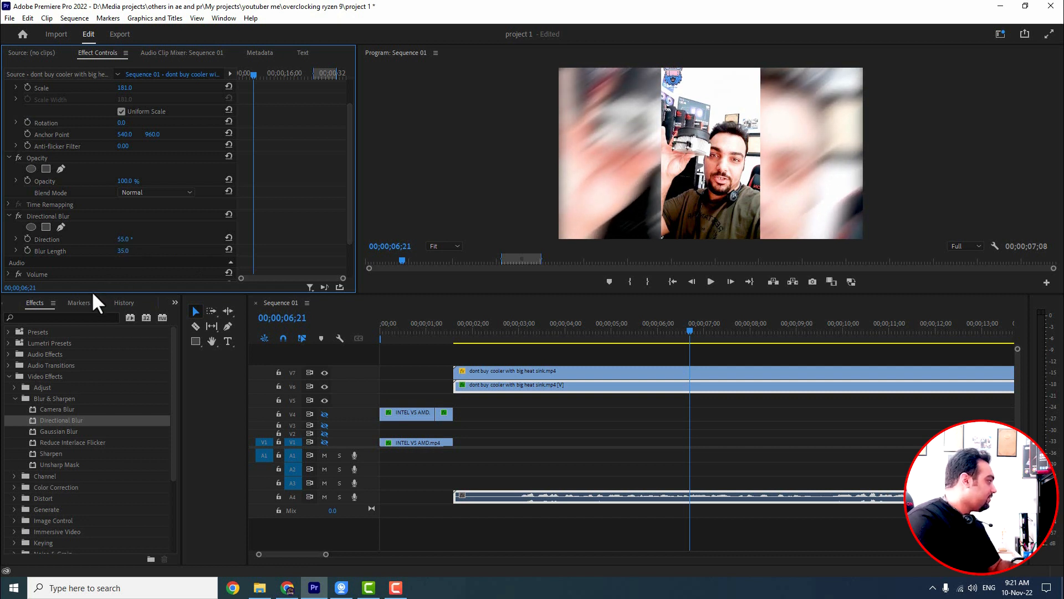
pyautogui.press('space')
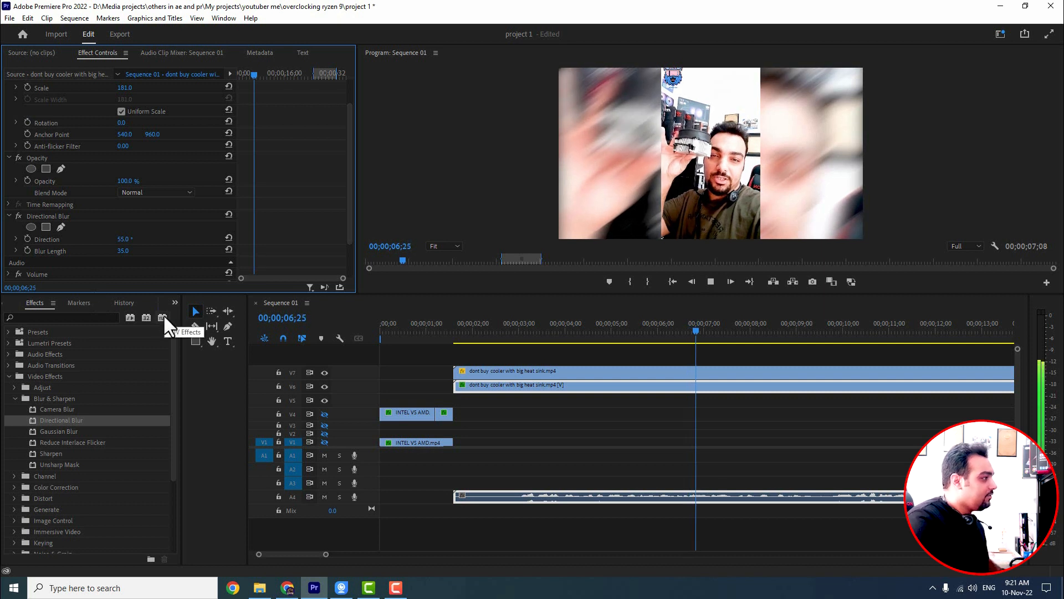
pyautogui.press('space')
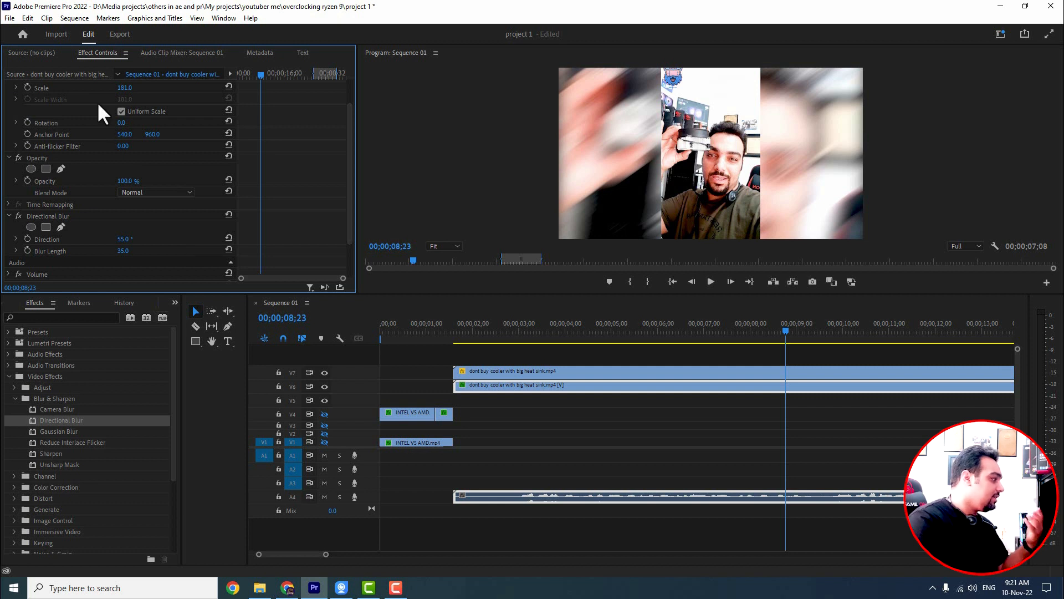
# Step: Delete the Directional Blur and apply Camera Blur to the duplicated cooler clip
pyautogui.scroll(-2, 32, 249)
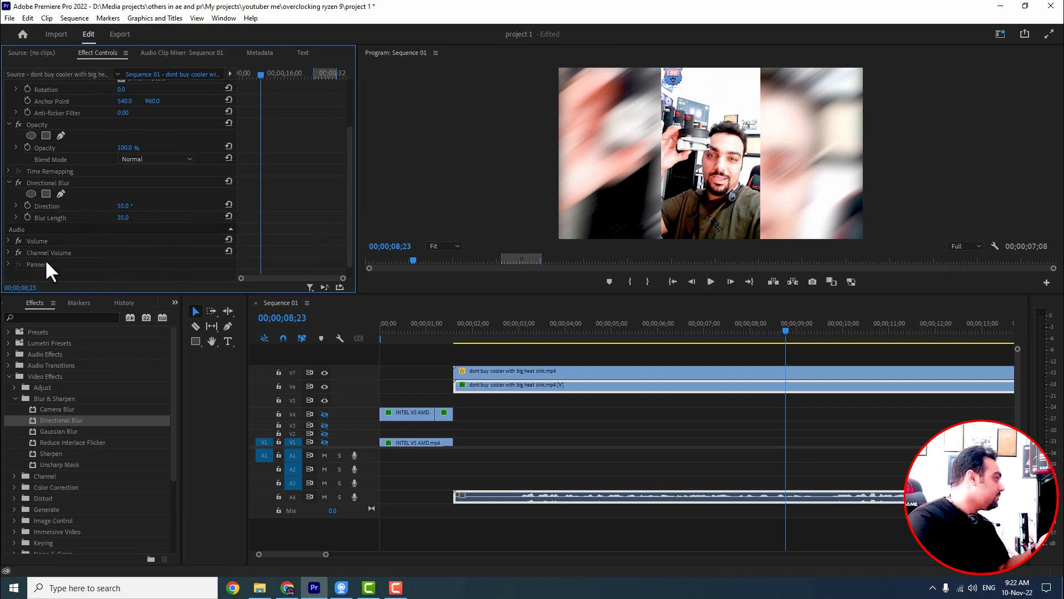
pyautogui.click(44, 184)
pyautogui.press('Delete')
pyautogui.moveTo(56, 409); pyautogui.dragTo(601, 388)
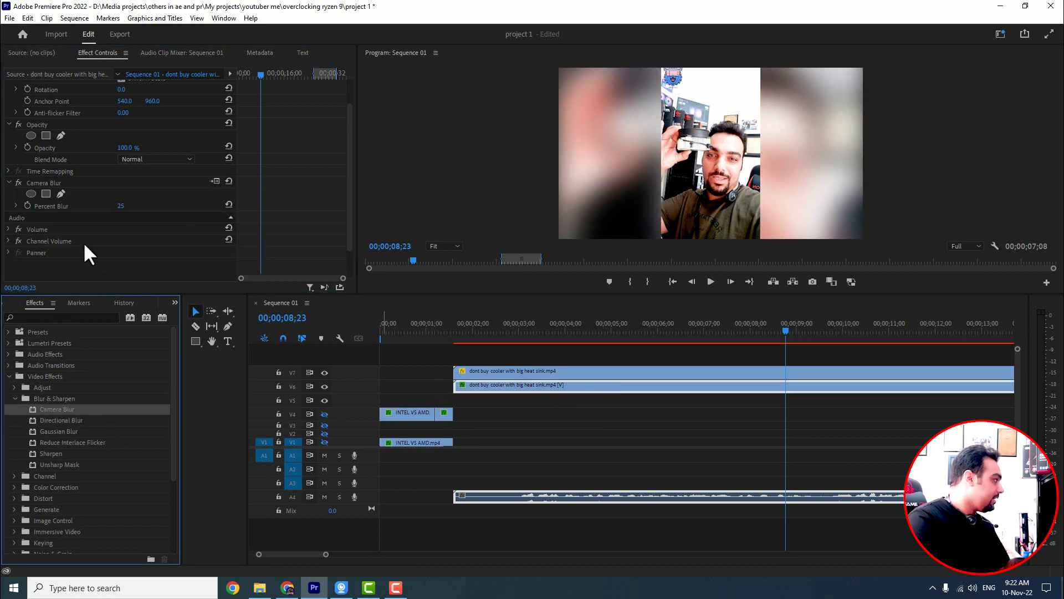
# Step: Set the Camera Blur Percent Blur to 16 and preview the playback
pyautogui.moveTo(121, 205); pyautogui.dragTo(116, 206)
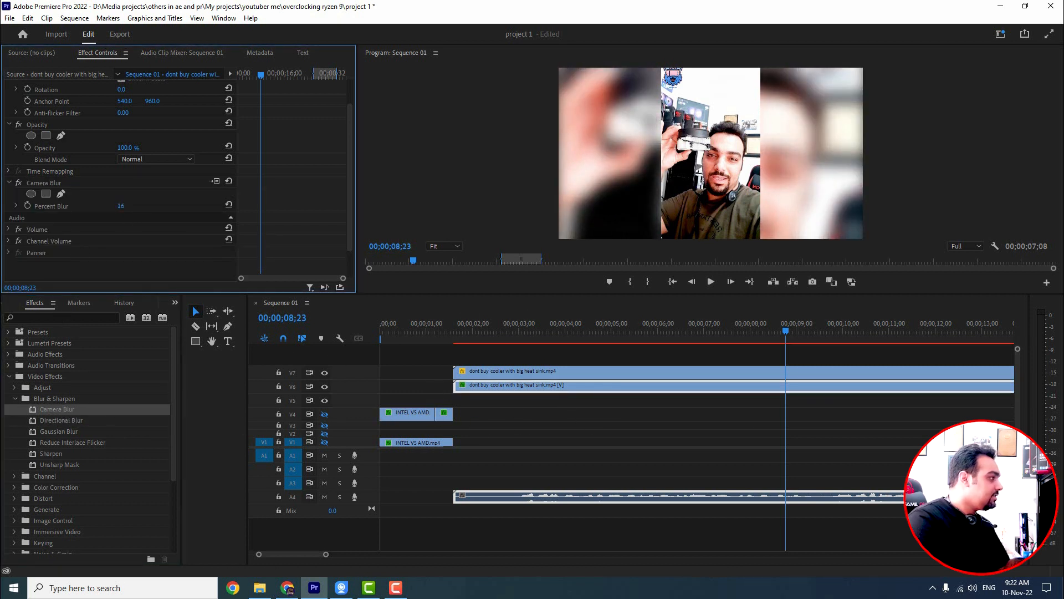
pyautogui.press('space')
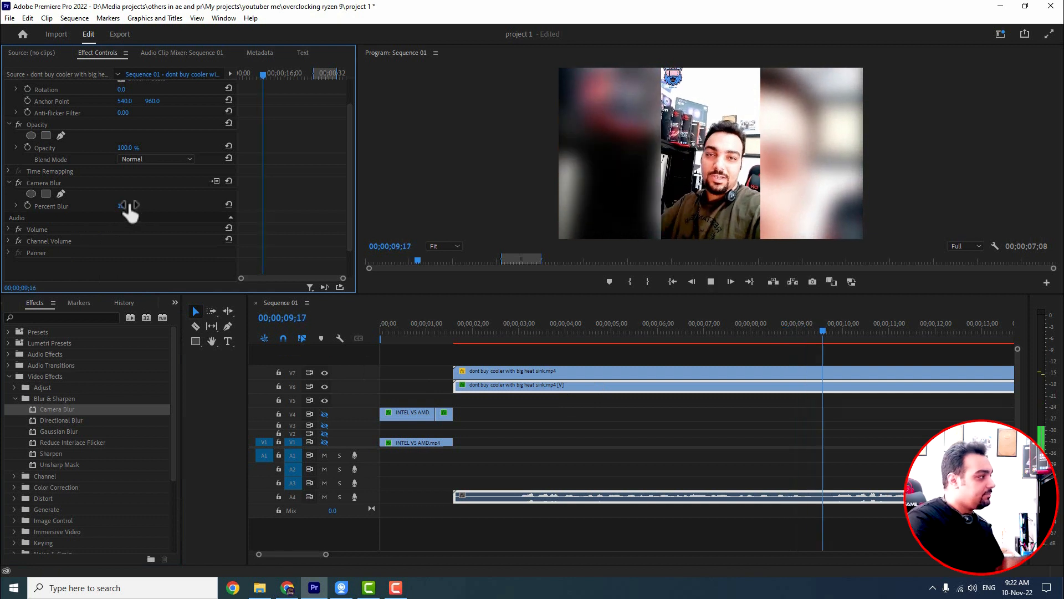
pyautogui.press('space')
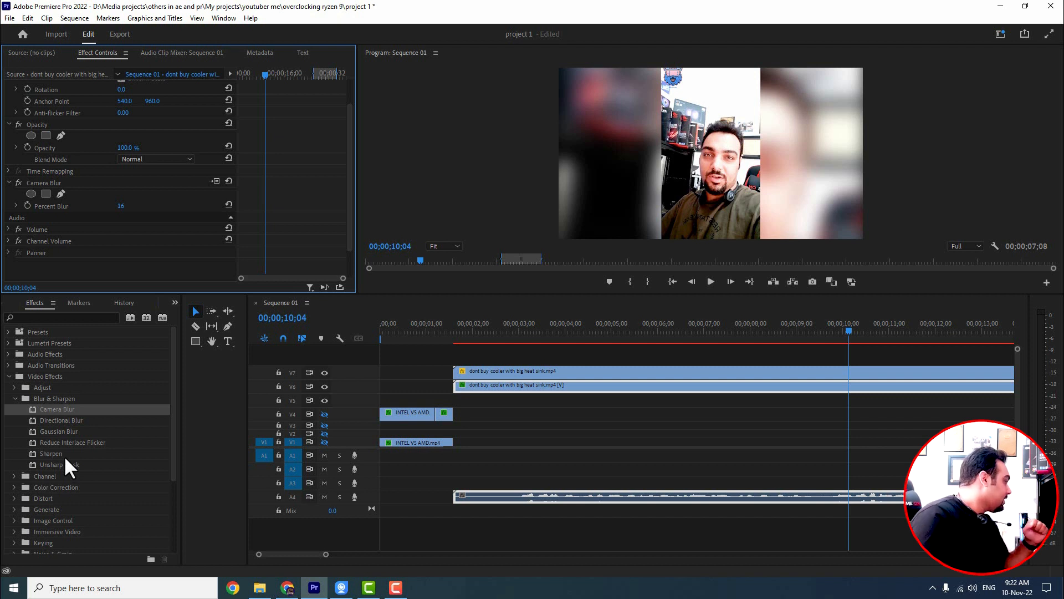
# Step: Browse the Channel and Color Correction video effect folders
pyautogui.scroll(-1, 128, 451)
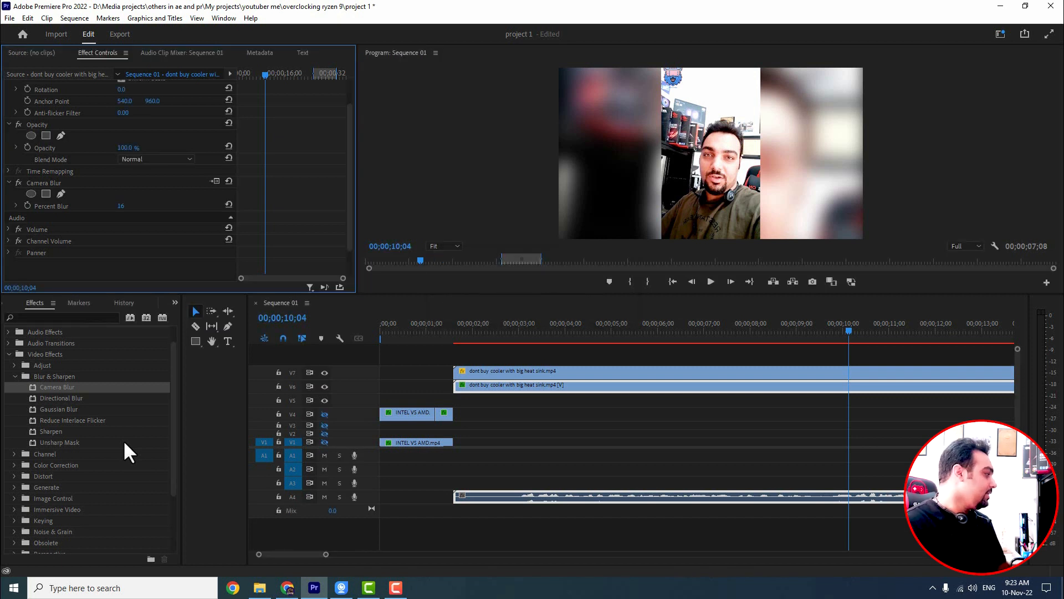
pyautogui.click(14, 454)
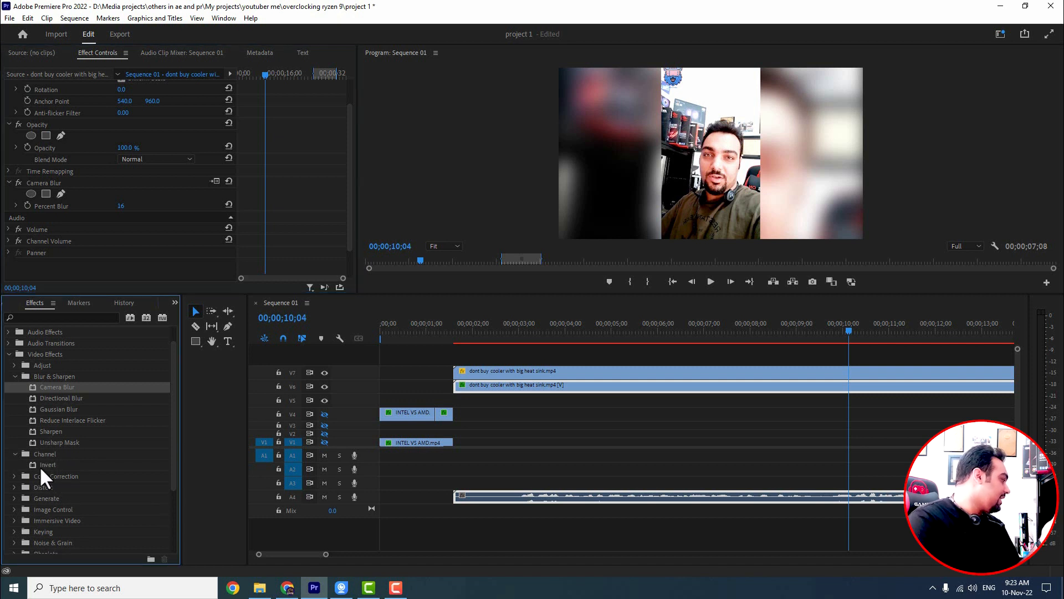
pyautogui.click(14, 477)
pyautogui.scroll(-1, 12, 476)
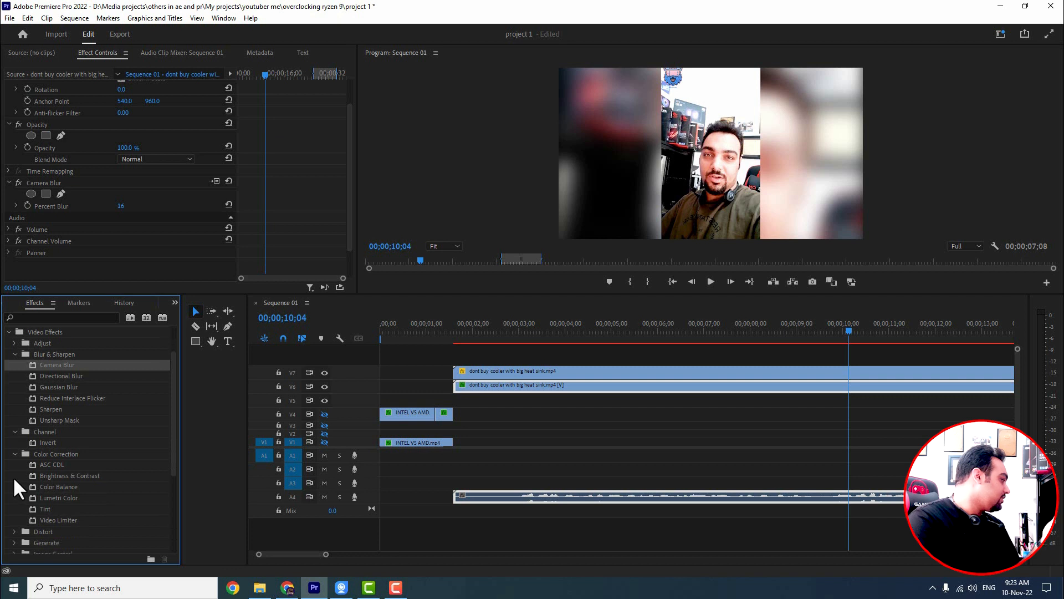